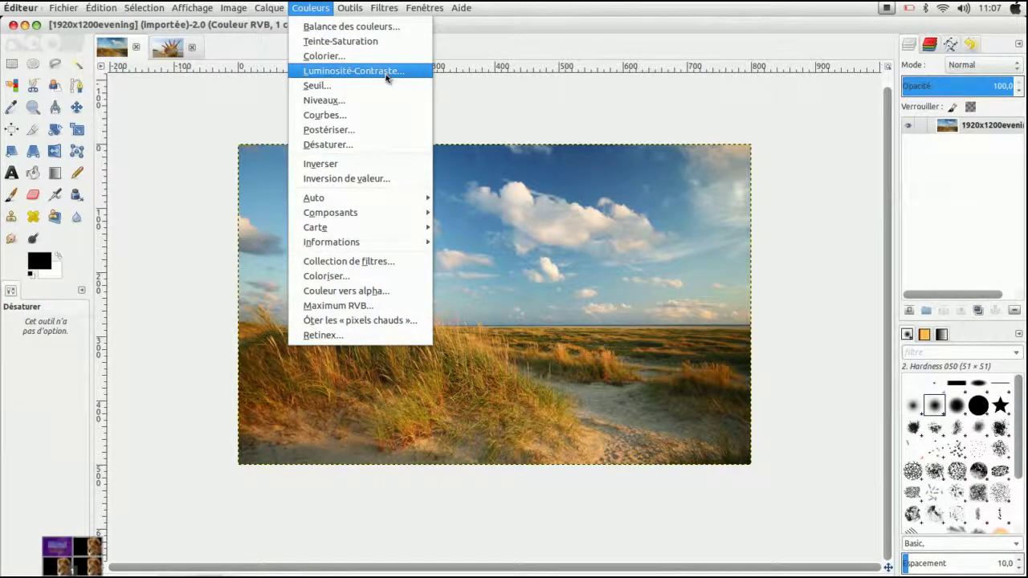
Open the color balance adjustment (Balance des couleurs) for the landscape and move its dialog aside to uncover the image.
{"action": "left_click", "coordinate": [473, 93]}
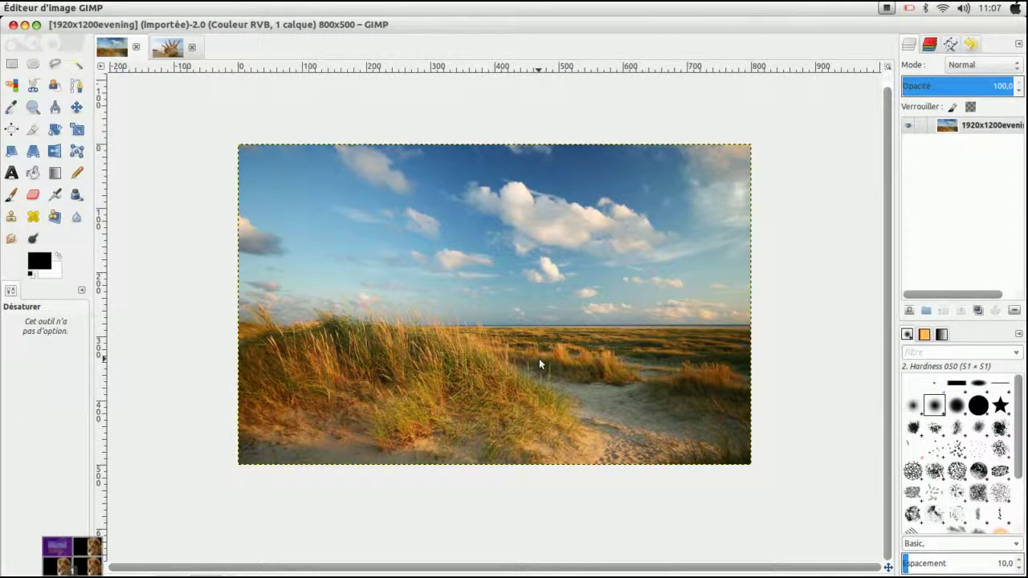
{"action": "left_click", "coordinate": [299, 12]}
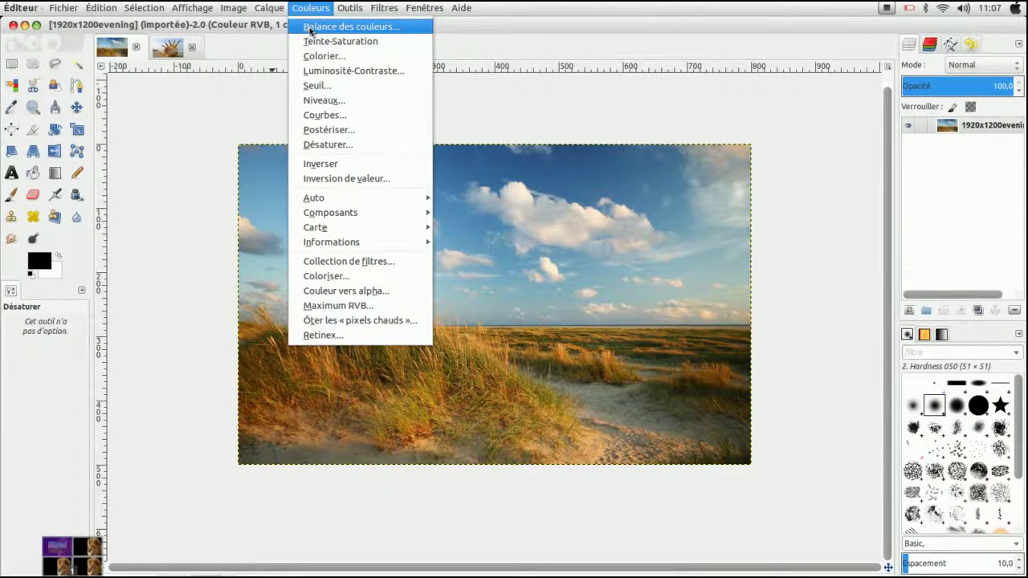
{"action": "left_click", "coordinate": [310, 31]}
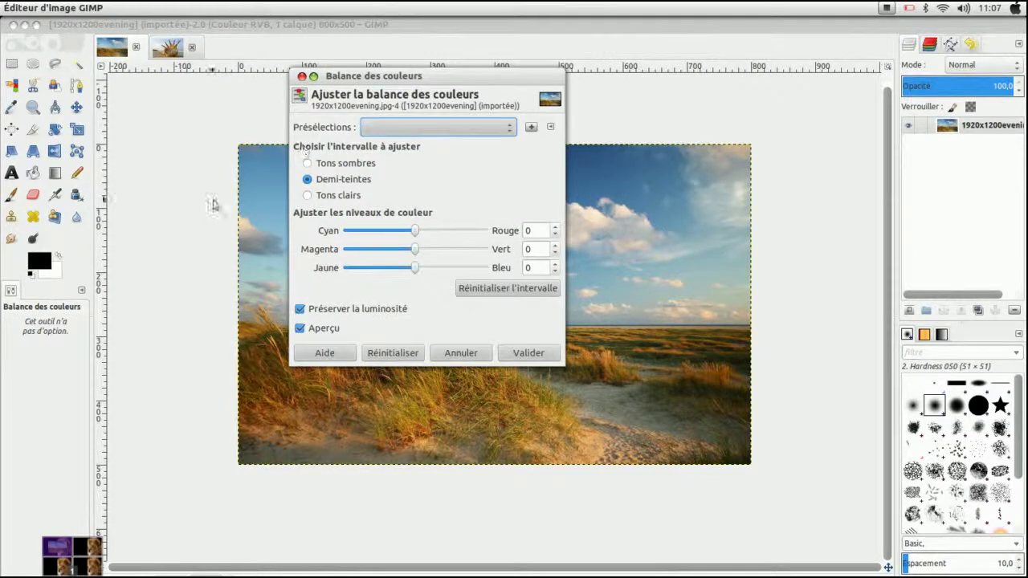
{"action": "left_click_drag", "start_coordinate": [393, 76], "coordinate": [468, 105]}
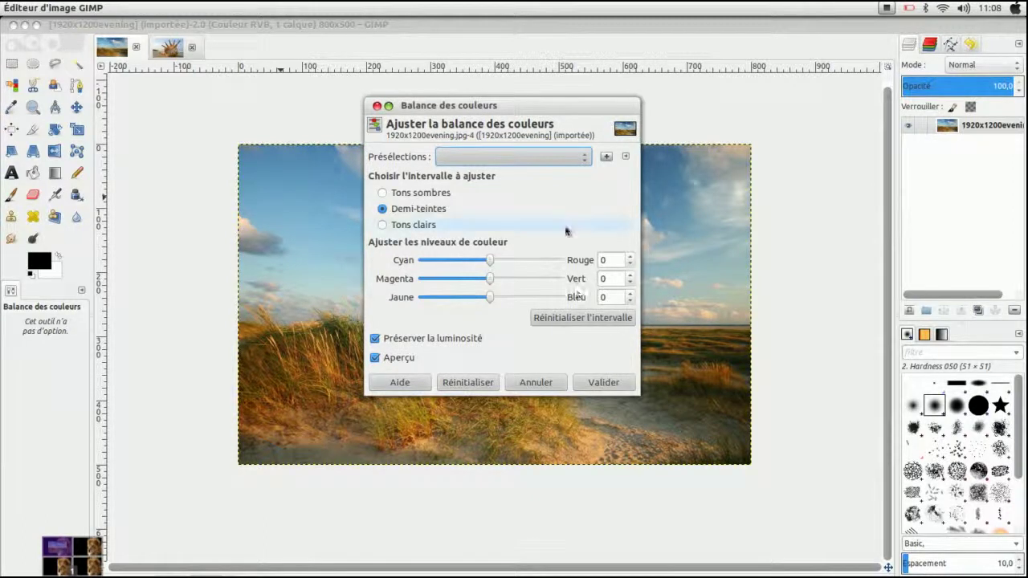
{"action": "left_click_drag", "start_coordinate": [498, 112], "coordinate": [288, 158]}
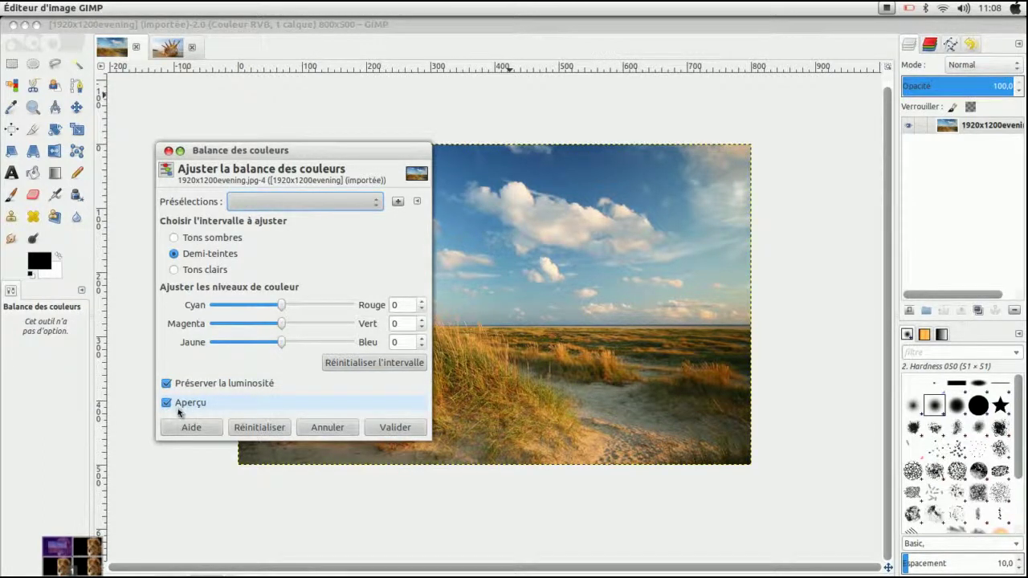
{"action": "left_click_drag", "start_coordinate": [302, 150], "coordinate": [283, 150]}
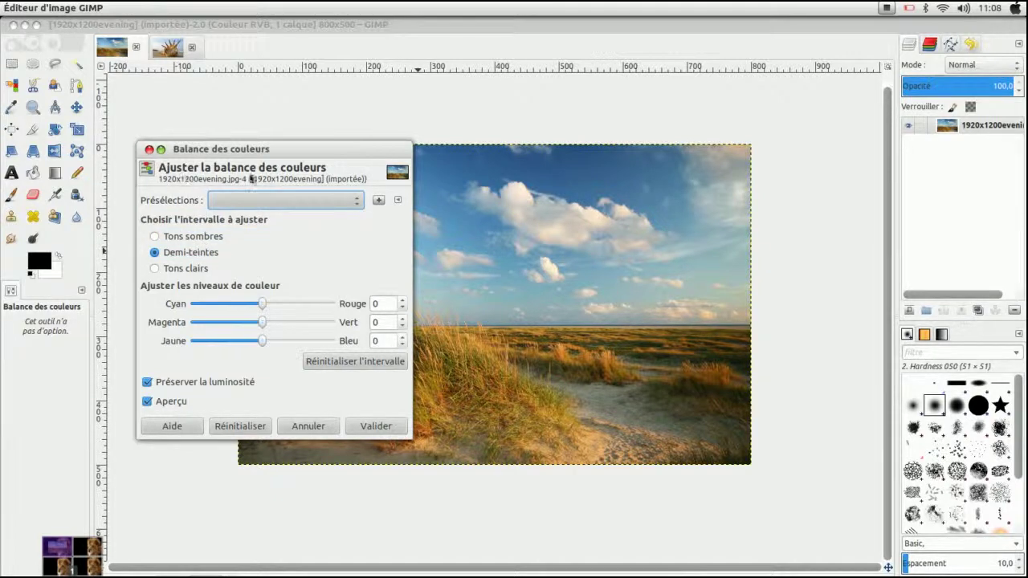
Switch the range to adjust through Tons sombres, Demi-teintes and Tons clairs, ending on Tons sombres.
{"action": "left_click", "coordinate": [157, 238]}
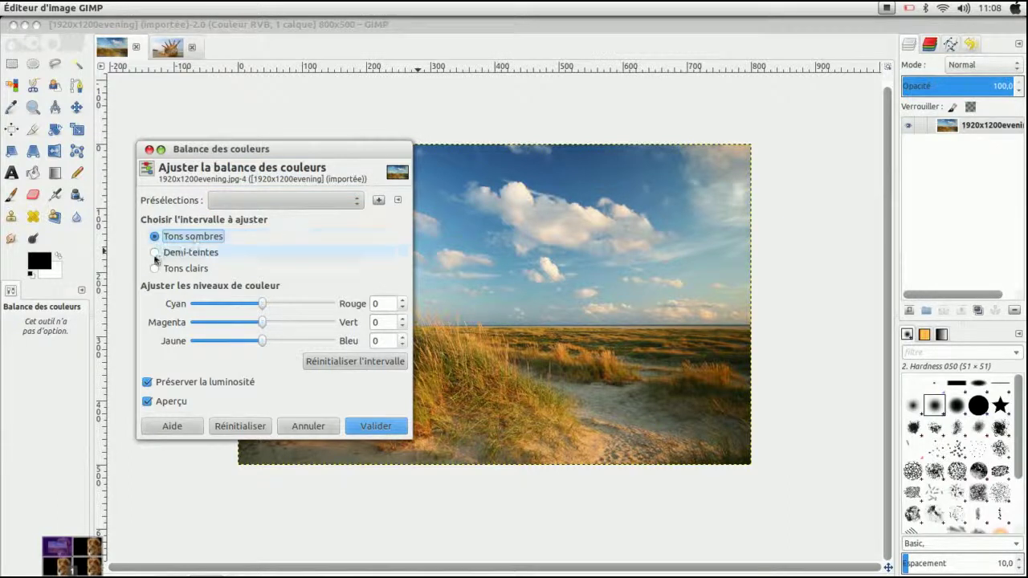
{"action": "left_click", "coordinate": [155, 254]}
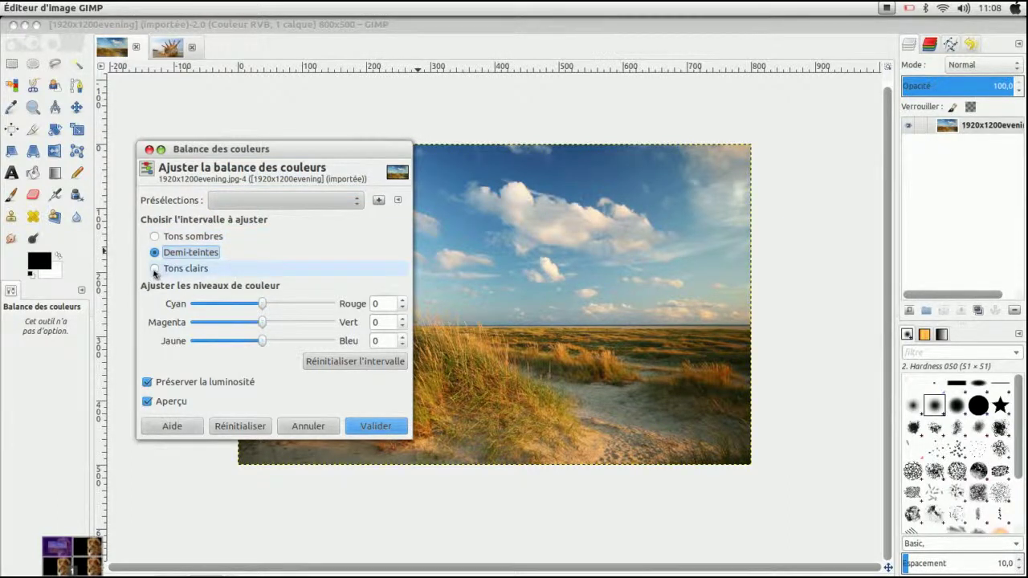
{"action": "left_click", "coordinate": [155, 272]}
{"action": "left_click", "coordinate": [155, 253]}
{"action": "left_click", "coordinate": [155, 237]}
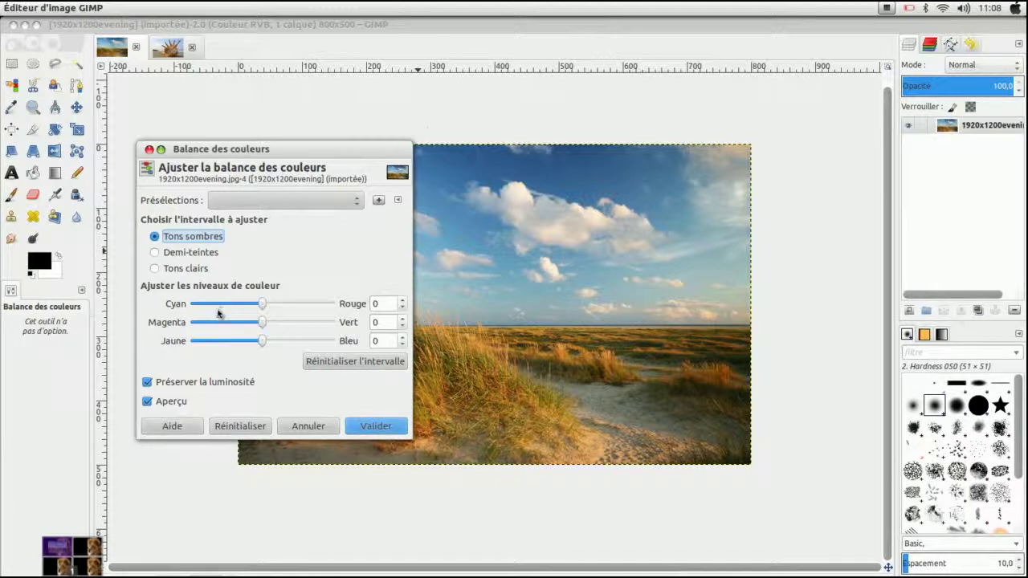
Try the Cyan–Rouge level of the dark tones at about -78 and about 58, and return it to 0.
{"action": "left_click_drag", "start_coordinate": [263, 308], "coordinate": [213, 306]}
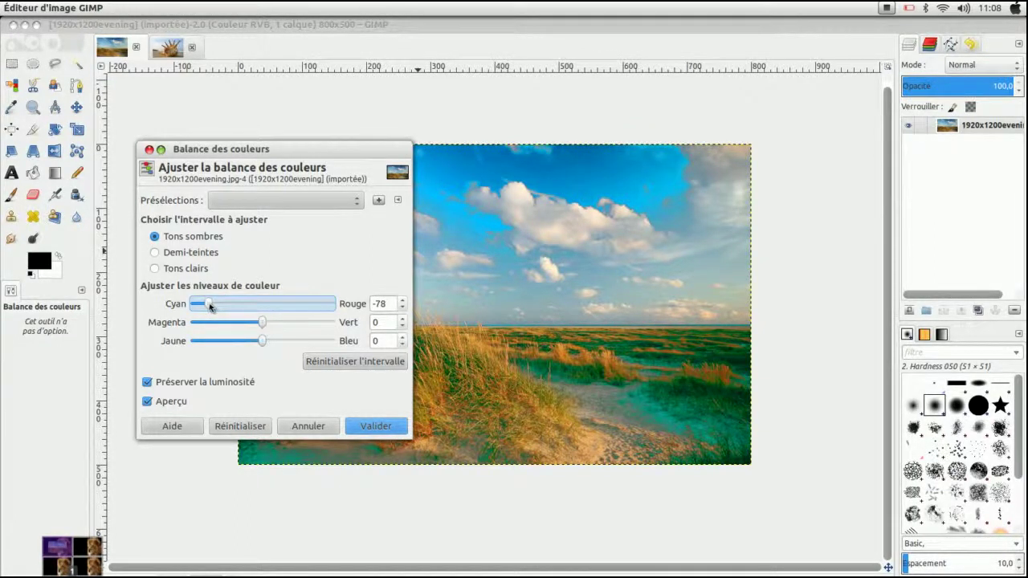
{"action": "left_click_drag", "start_coordinate": [214, 308], "coordinate": [304, 309]}
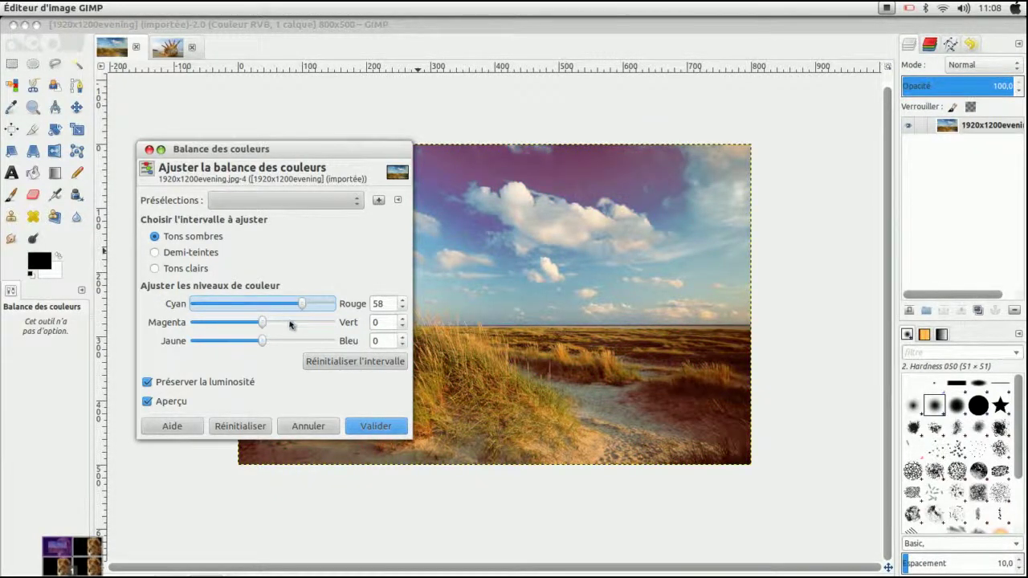
{"action": "left_click_drag", "start_coordinate": [308, 307], "coordinate": [311, 307]}
{"action": "left_click_drag", "start_coordinate": [309, 305], "coordinate": [262, 304]}
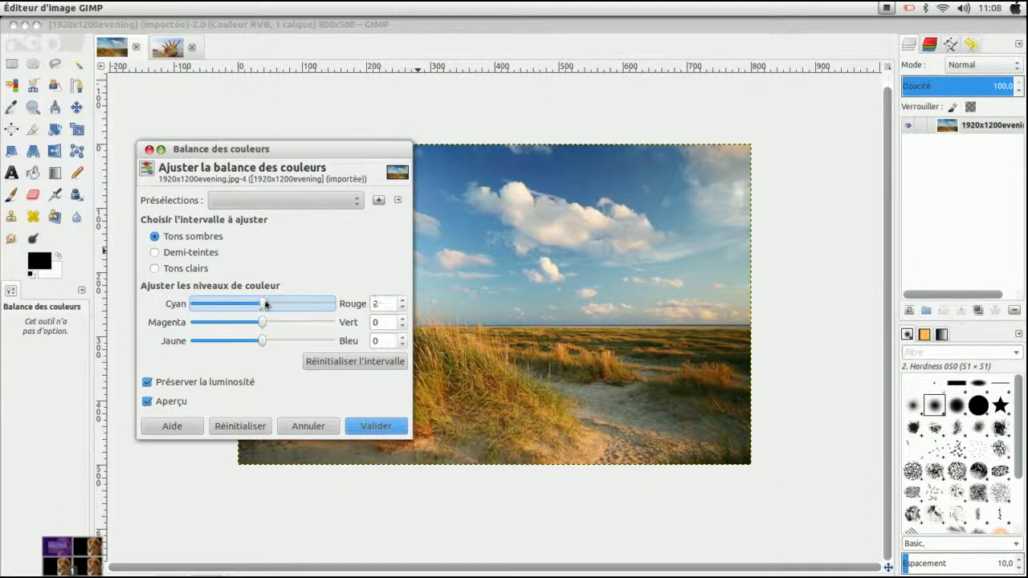
{"action": "left_click", "coordinate": [402, 309]}
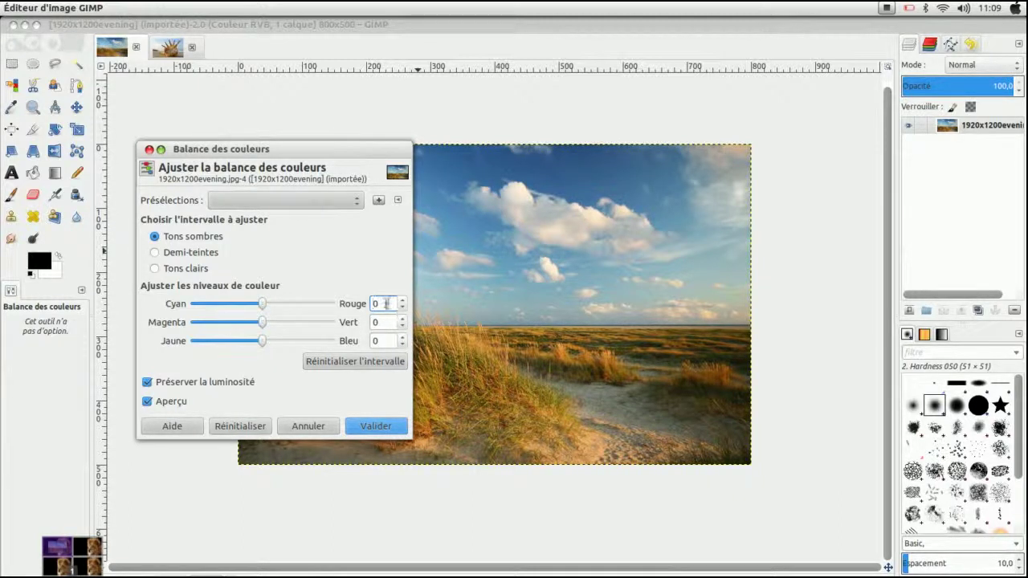
Try a Vert level of about 74 and a raised Bleu level on the dark tones, and reset that range.
{"action": "left_click_drag", "start_coordinate": [261, 322], "coordinate": [321, 322]}
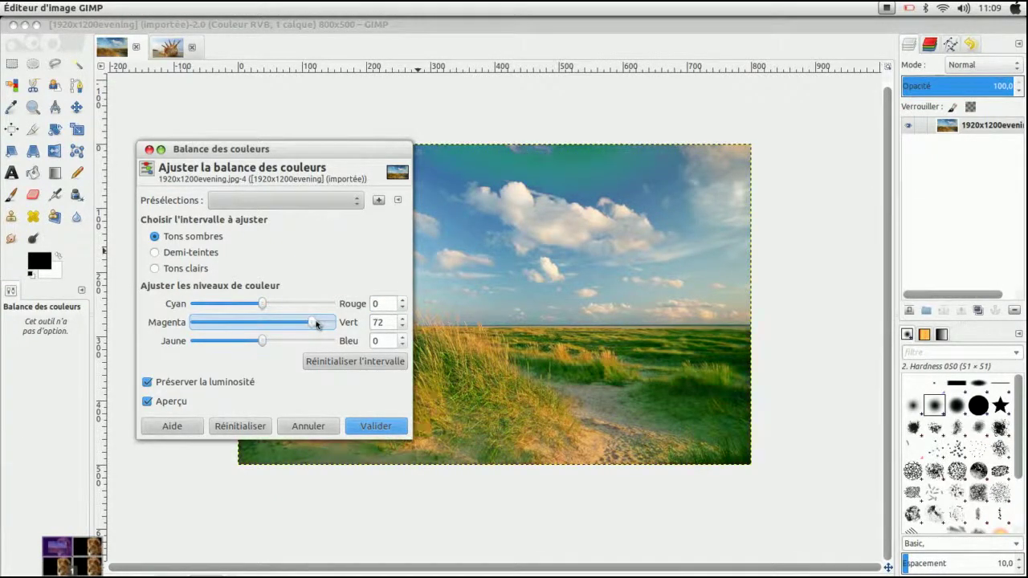
{"action": "left_click_drag", "start_coordinate": [264, 342], "coordinate": [303, 341]}
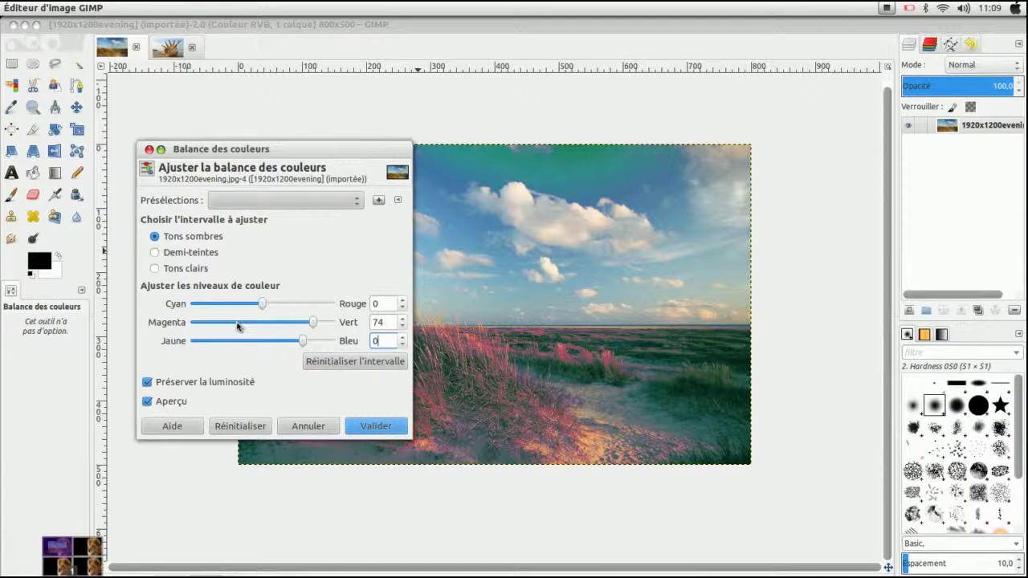
{"action": "double_click", "coordinate": [393, 323]}
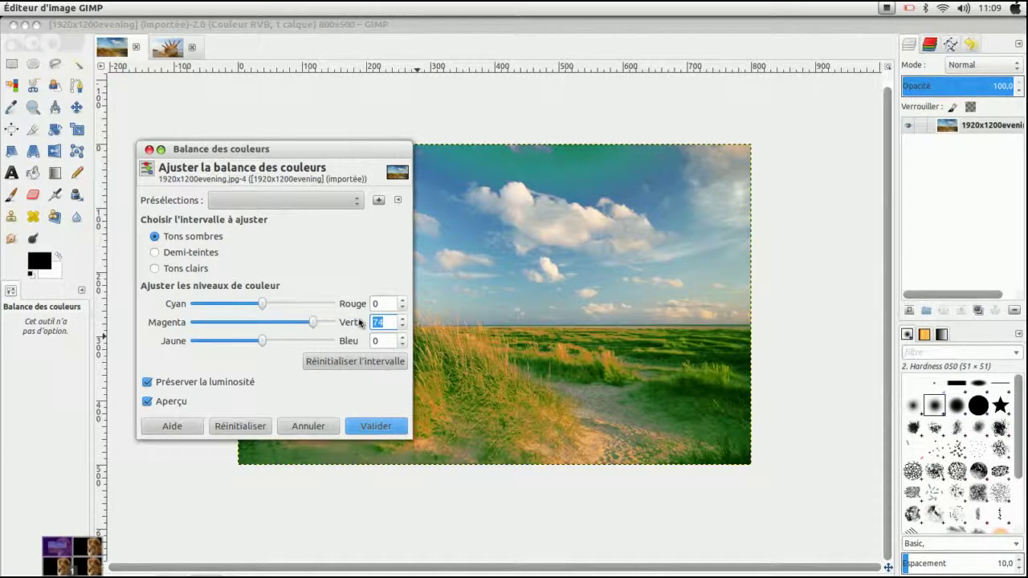
{"action": "left_click", "coordinate": [348, 364]}
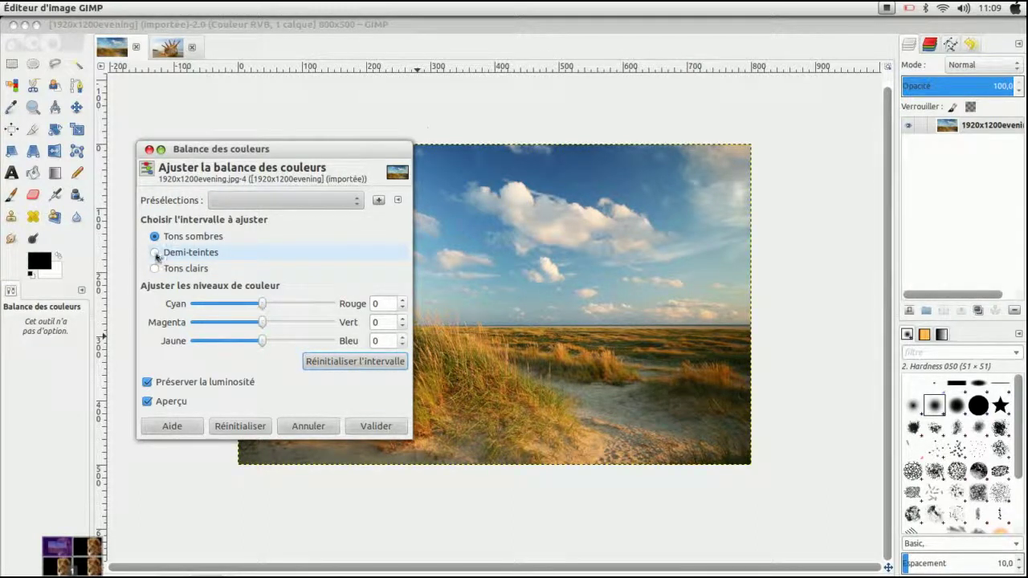
Adjust the Demi-teintes range to Rouge 4, Vert -14 and Bleu -66, and shift the dialog up off the image.
{"action": "left_click", "coordinate": [156, 255]}
{"action": "left_click_drag", "start_coordinate": [271, 310], "coordinate": [233, 322]}
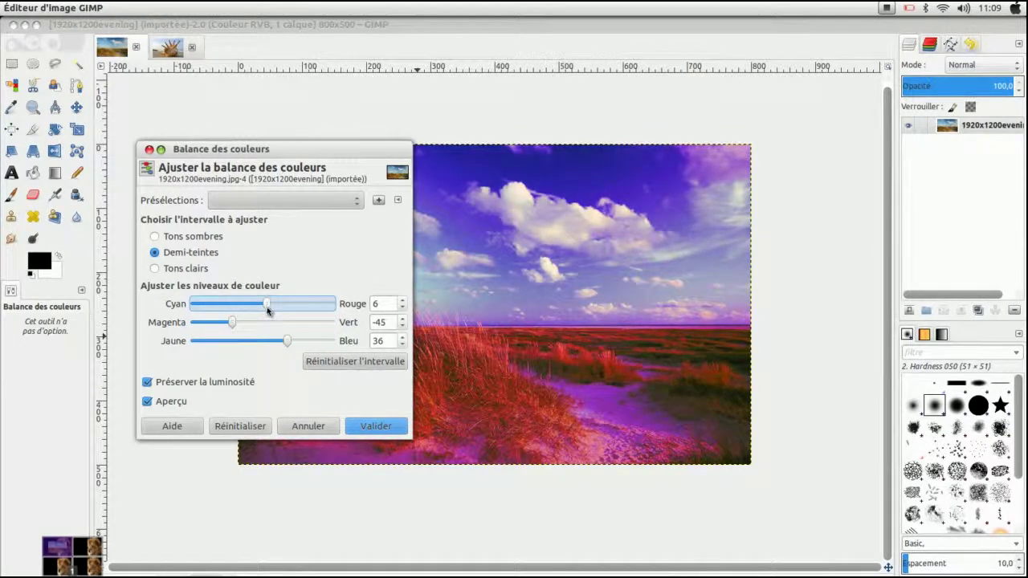
{"action": "left_click_drag", "start_coordinate": [286, 341], "coordinate": [266, 306]}
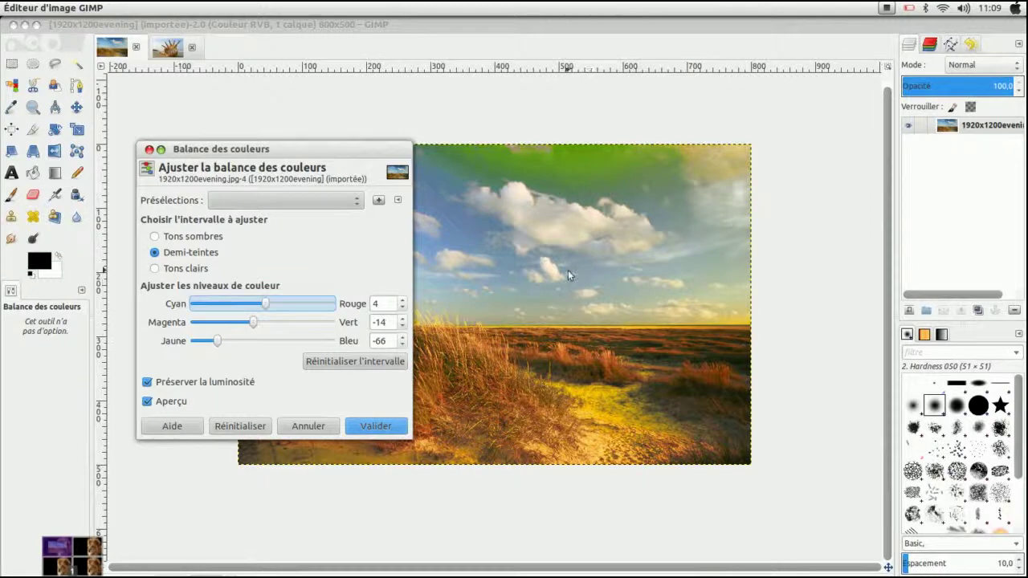
{"action": "left_click_drag", "start_coordinate": [366, 152], "coordinate": [358, 108]}
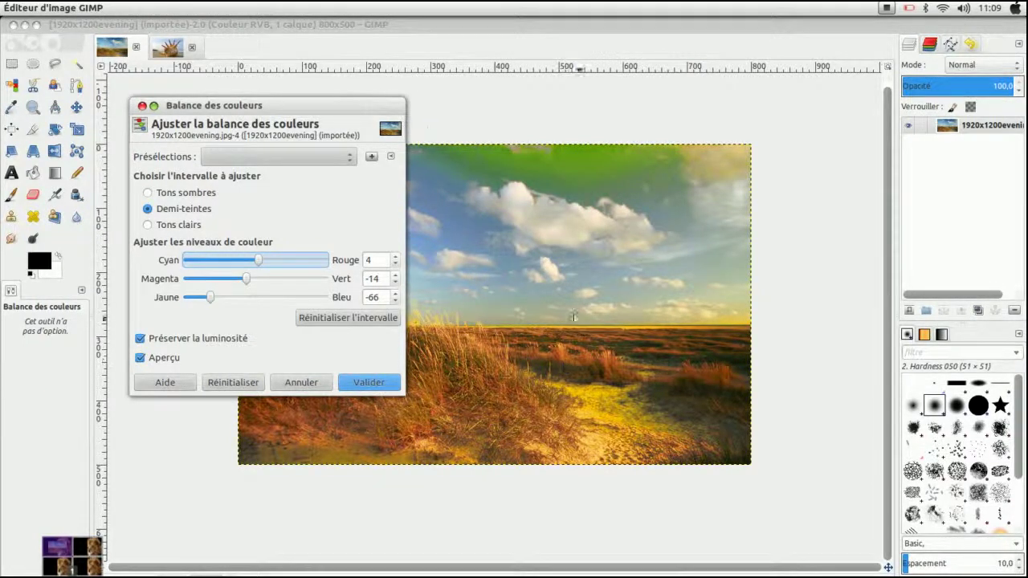
Save the current color balance settings as a favorite preset named "effet jaunissant".
{"action": "left_click", "coordinate": [373, 157]}
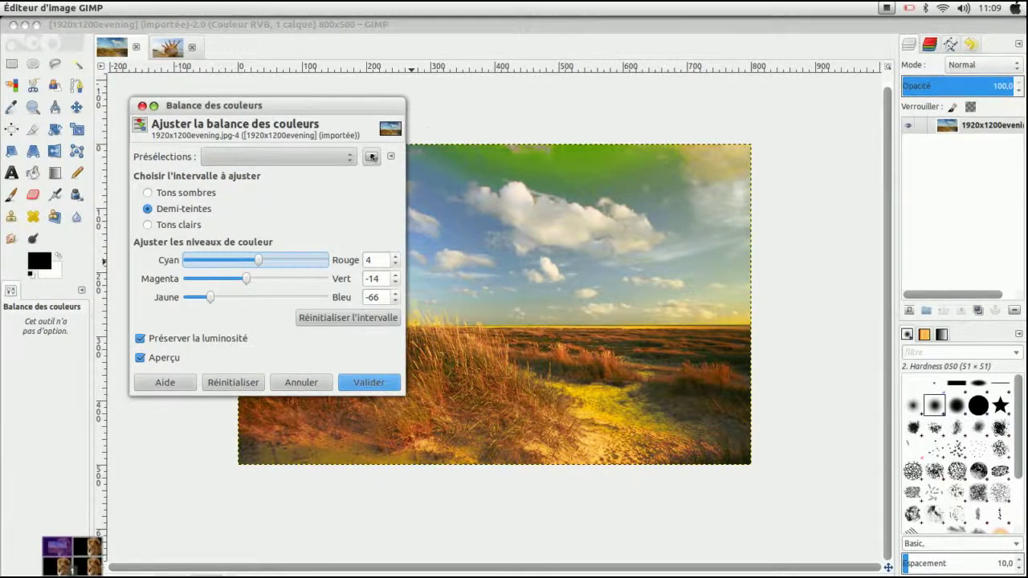
{"action": "left_click", "coordinate": [372, 157]}
{"action": "type", "text": "effet"}
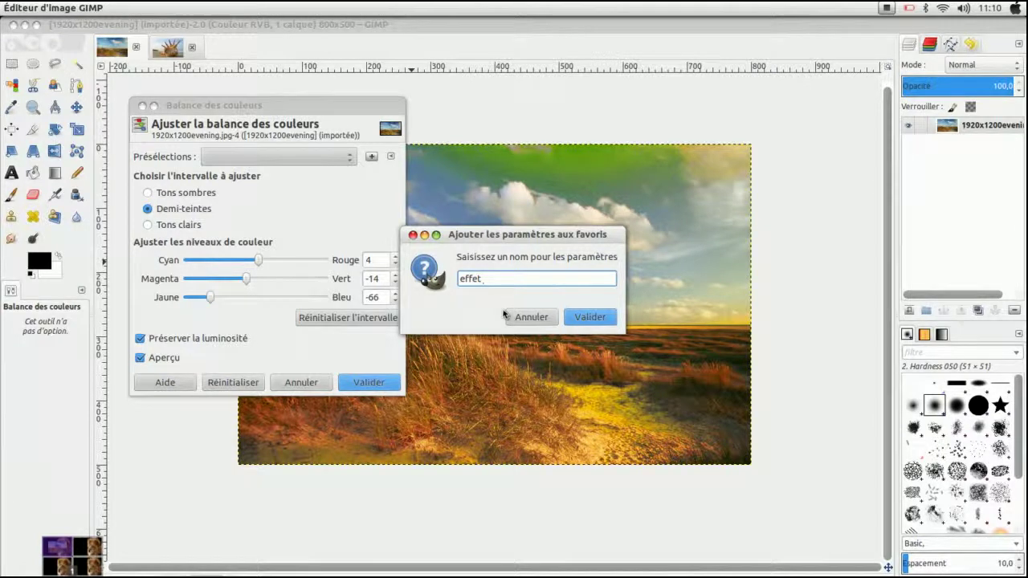
{"action": "type", "text": " jaunissant"}
{"action": "left_click", "coordinate": [590, 318]}
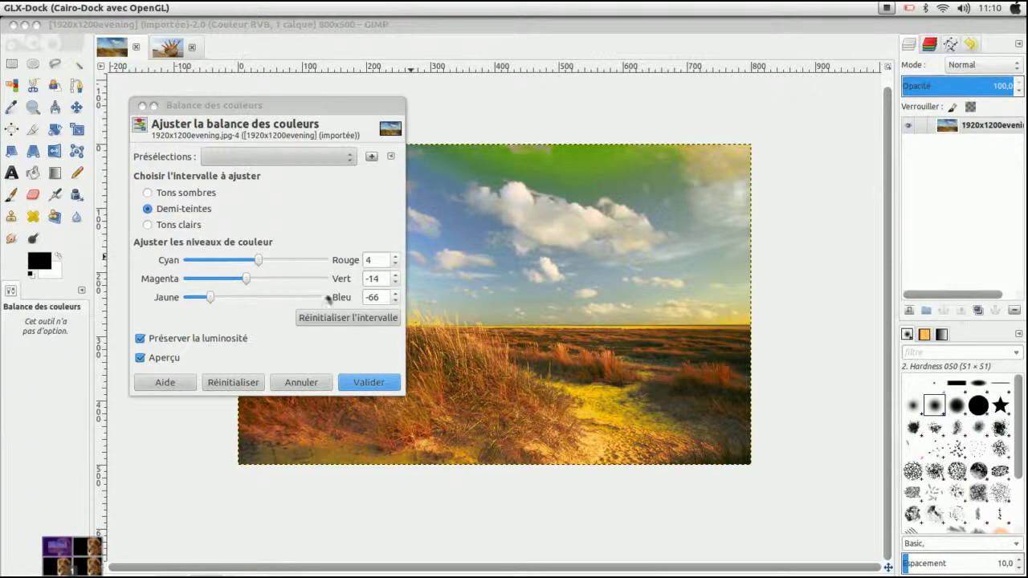
Reset the midtone range and restore its levels by loading the "effet jaunissant" preset.
{"action": "left_click", "coordinate": [335, 320]}
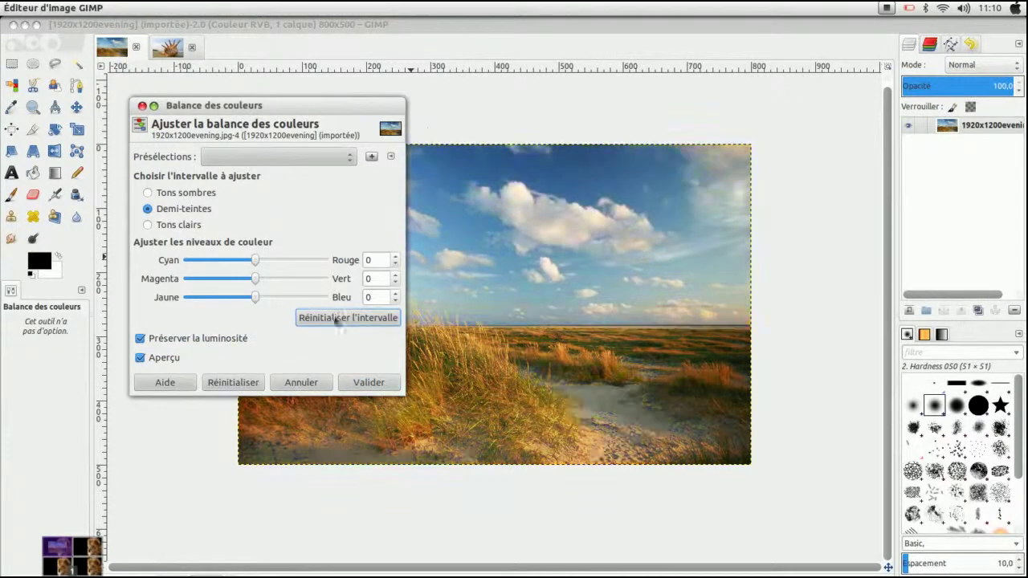
{"action": "left_click", "coordinate": [349, 159]}
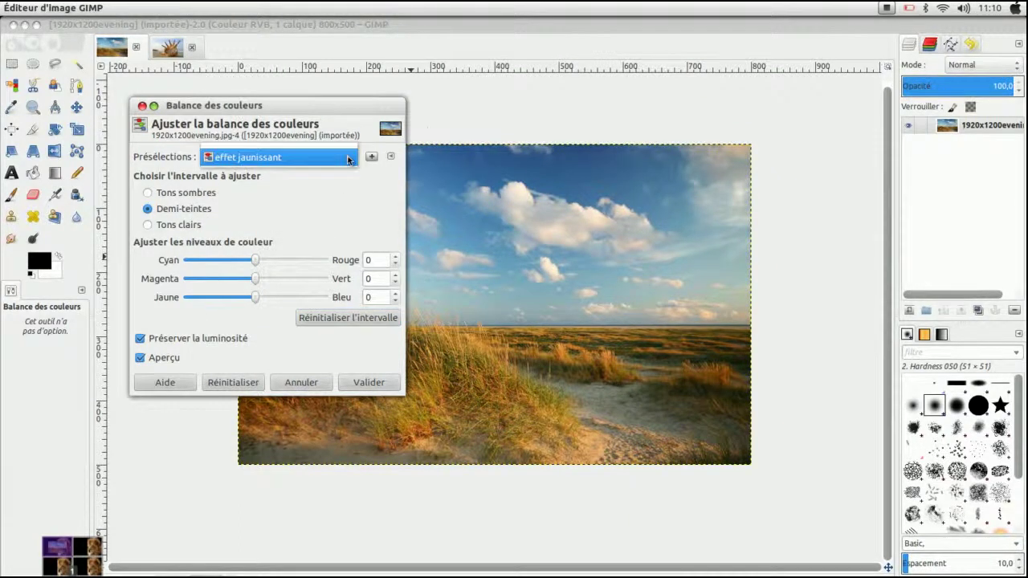
{"action": "left_click", "coordinate": [236, 160]}
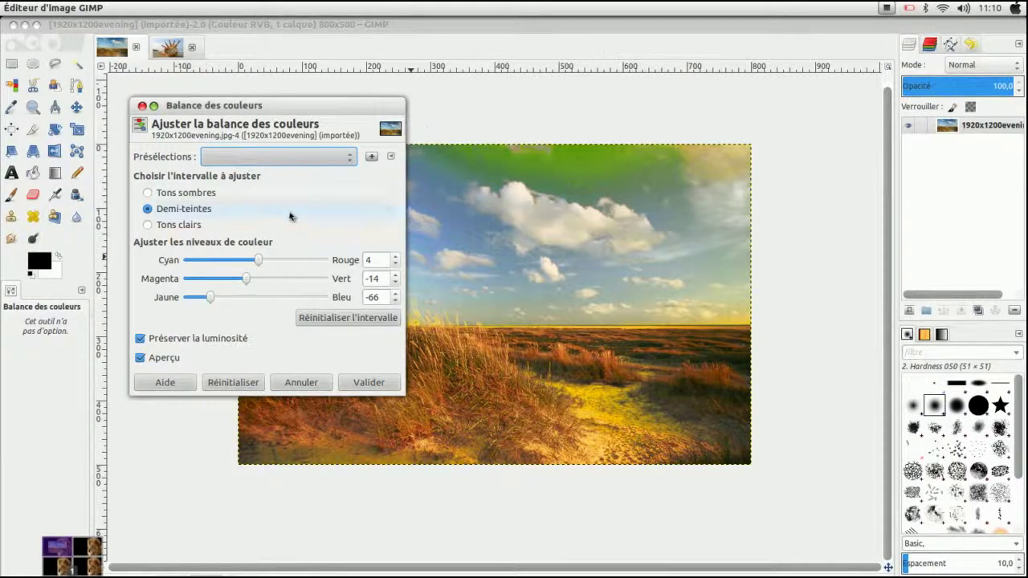
Delete the "effet jaunissant" preset in the settings manager and close the manager.
{"action": "left_click", "coordinate": [391, 157]}
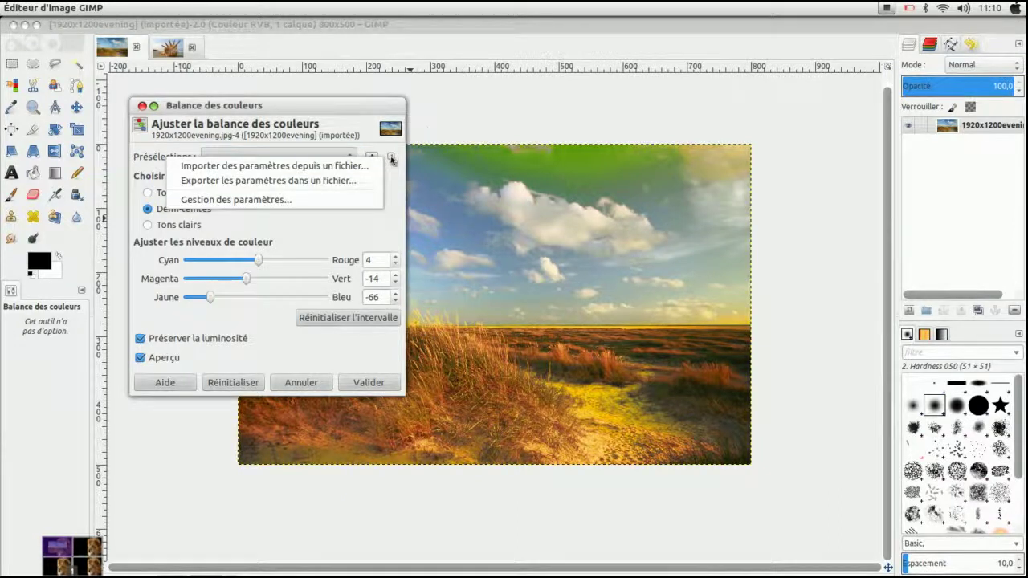
{"action": "left_click", "coordinate": [279, 202]}
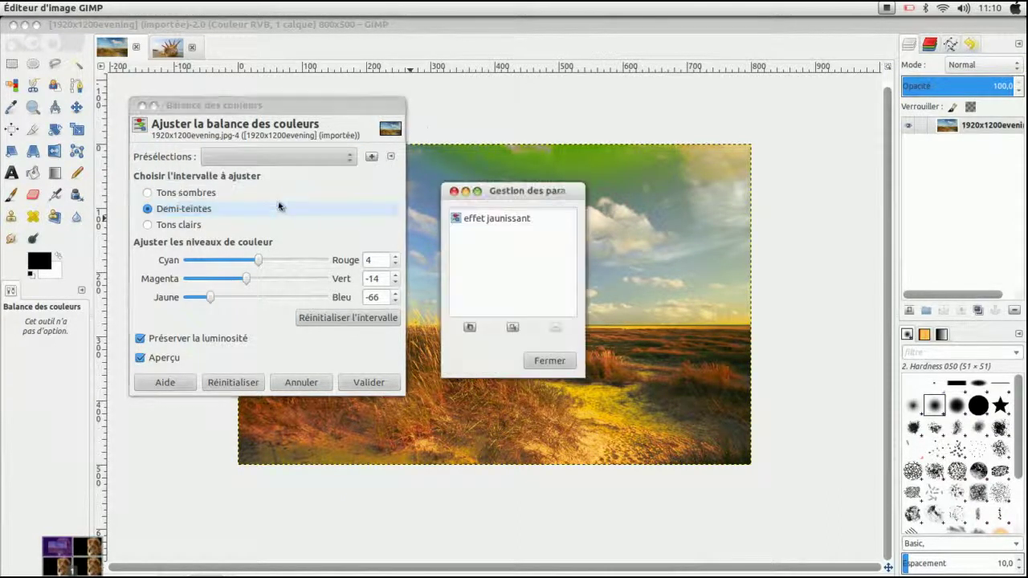
{"action": "left_click", "coordinate": [481, 222]}
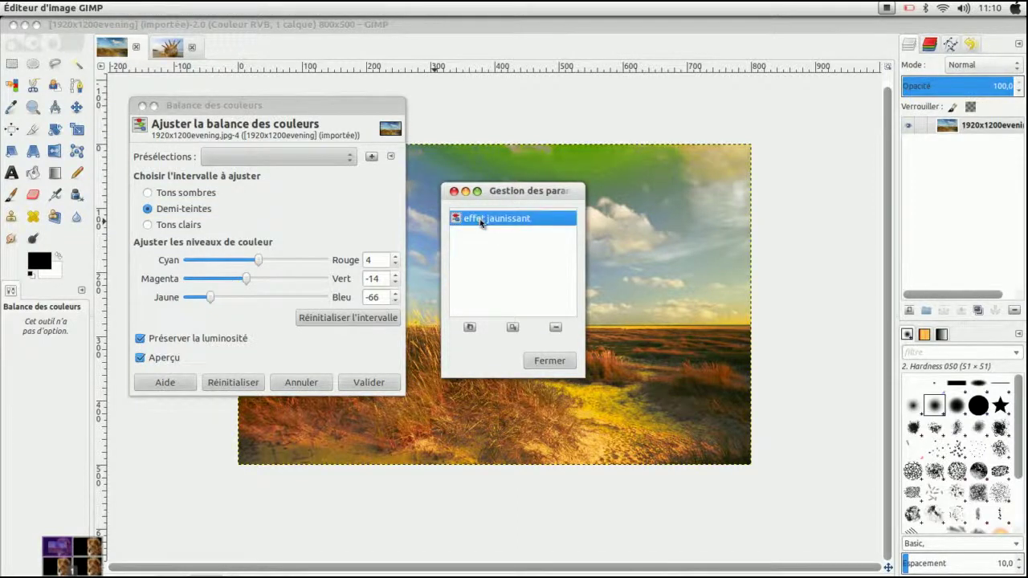
{"action": "left_click", "coordinate": [556, 330]}
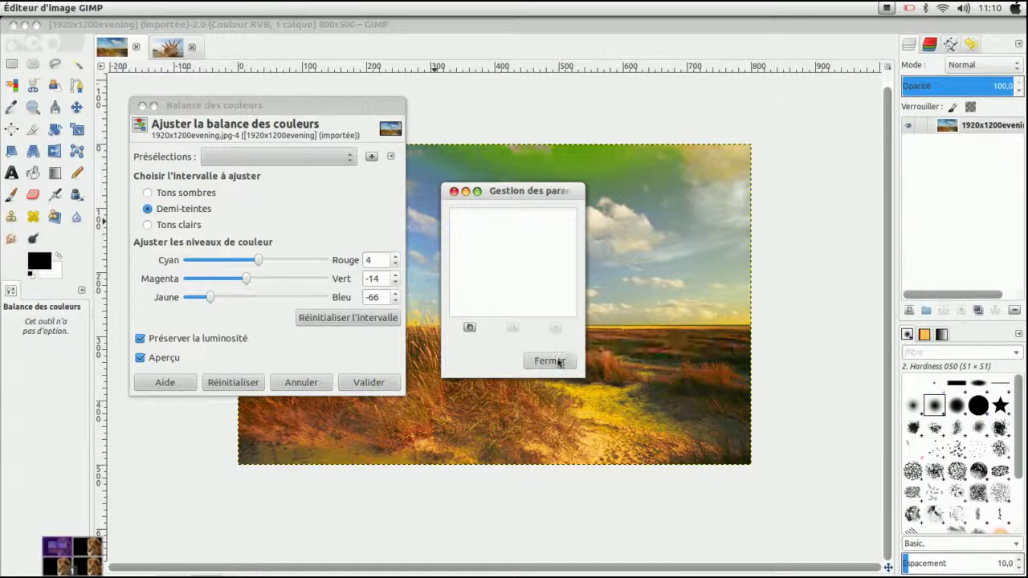
{"action": "left_click", "coordinate": [551, 361]}
Check the list of color balance presets and apply the yellowing midtone adjustment to the image.
{"action": "left_click", "coordinate": [351, 162]}
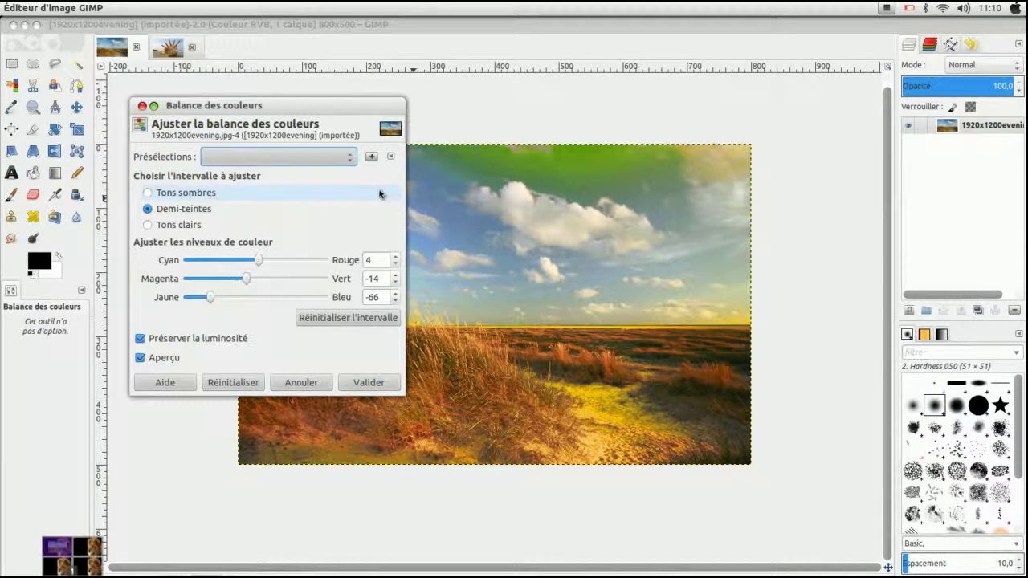
{"action": "left_click", "coordinate": [370, 384]}
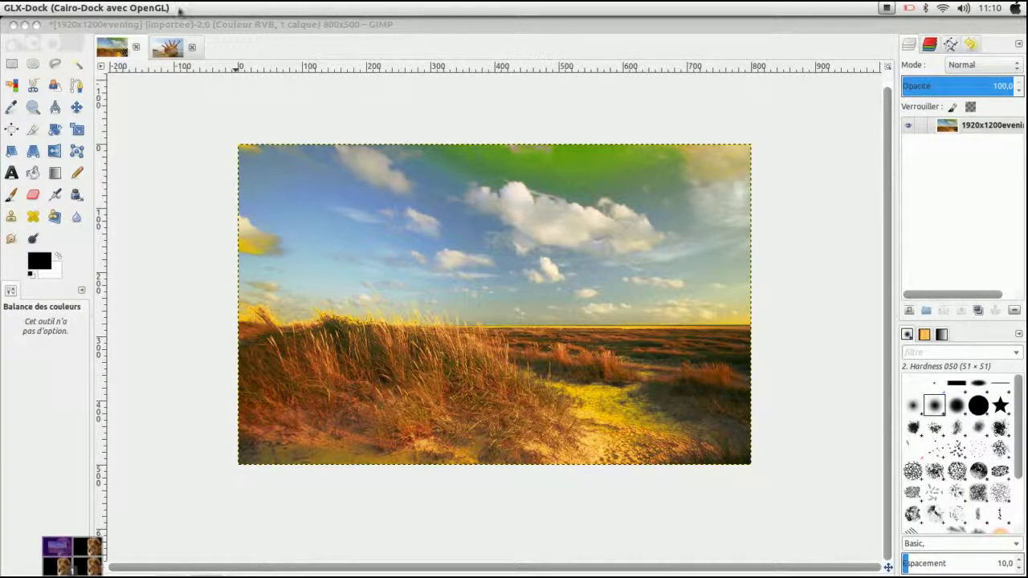
{"action": "left_click", "coordinate": [418, 92]}
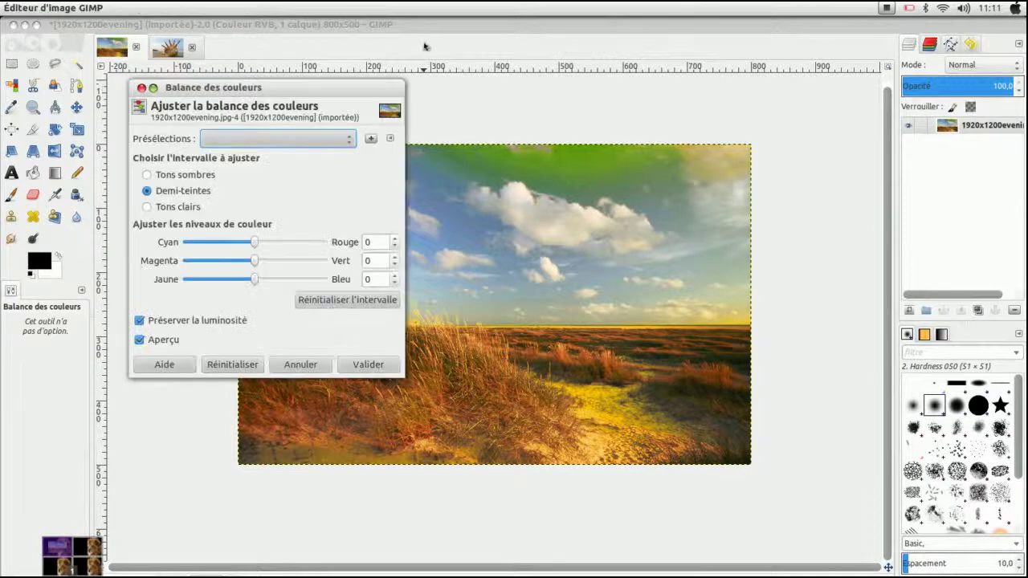
{"action": "left_click", "coordinate": [300, 365]}
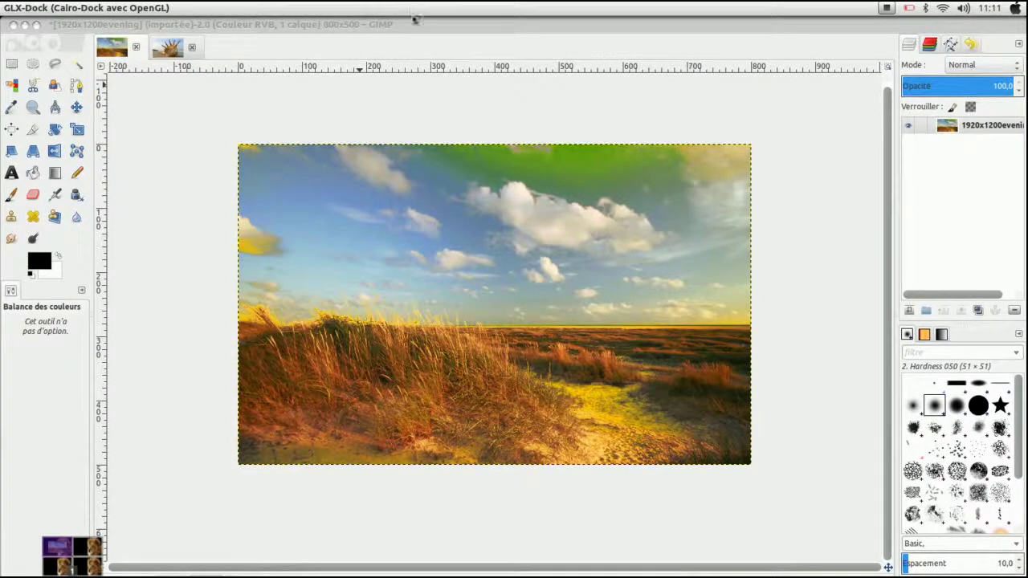
{"action": "left_click", "coordinate": [384, 8]}
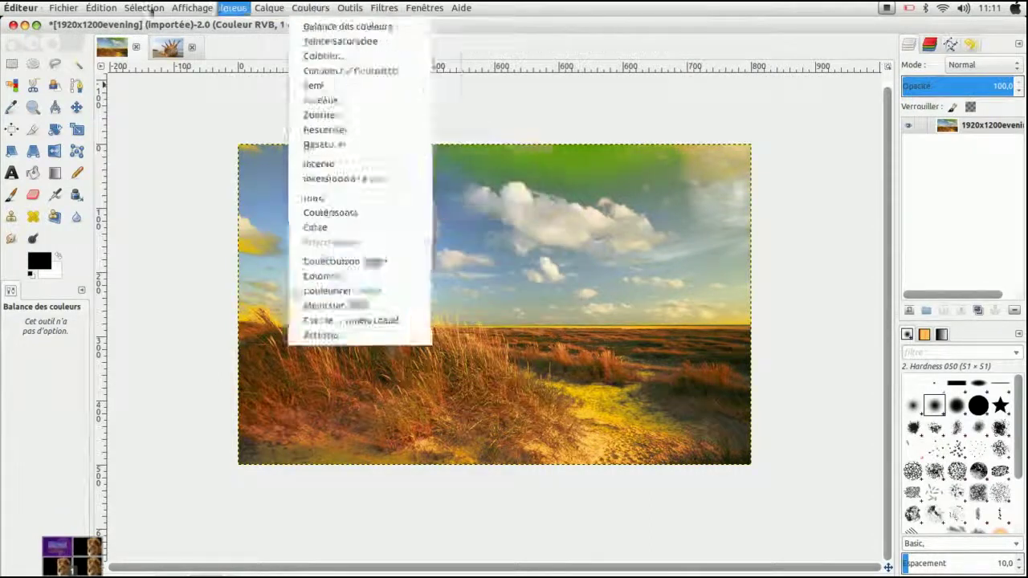
Undo the color balance adjustment and open the Hue-Saturation dialog, moving it clear of the dune grass.
{"action": "left_click", "coordinate": [120, 27]}
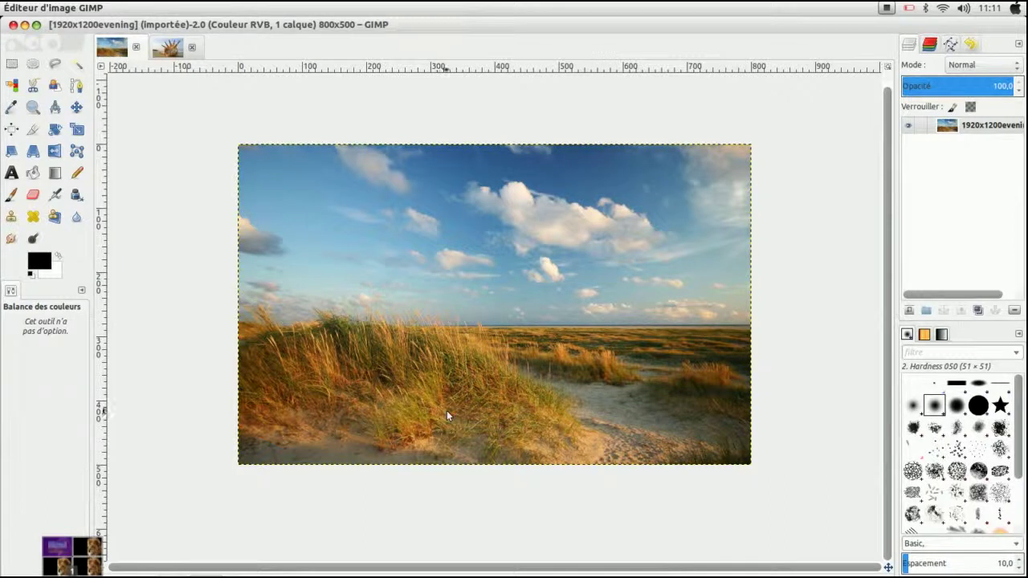
{"action": "mouse_move", "coordinate": [340, 11]}
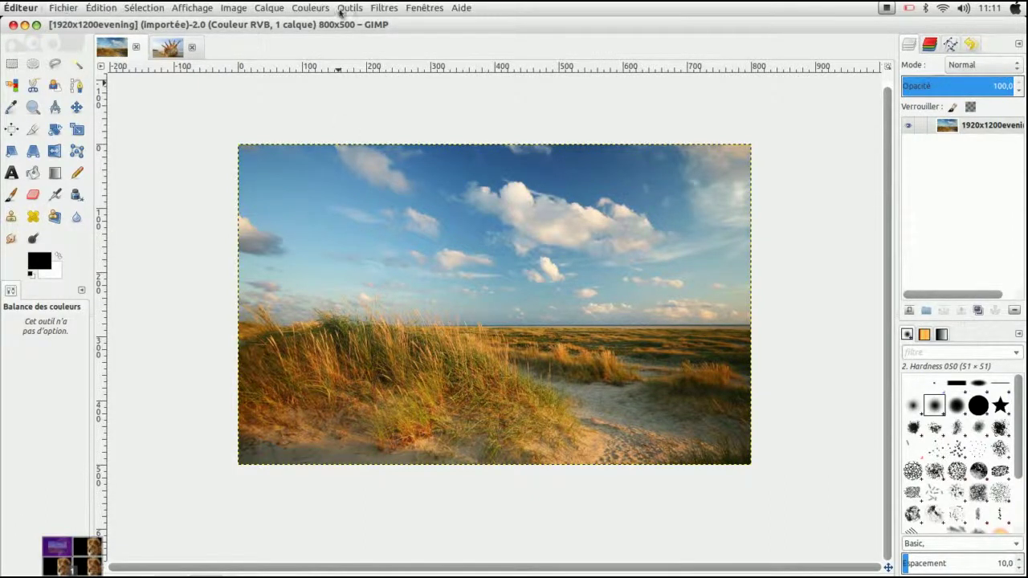
{"action": "left_click", "coordinate": [309, 8]}
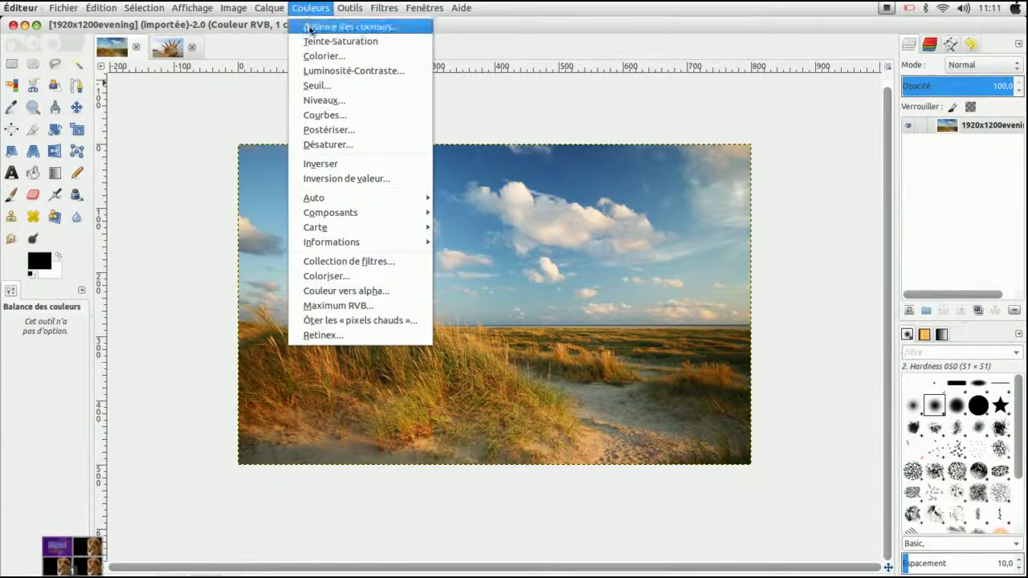
{"action": "left_click", "coordinate": [331, 42]}
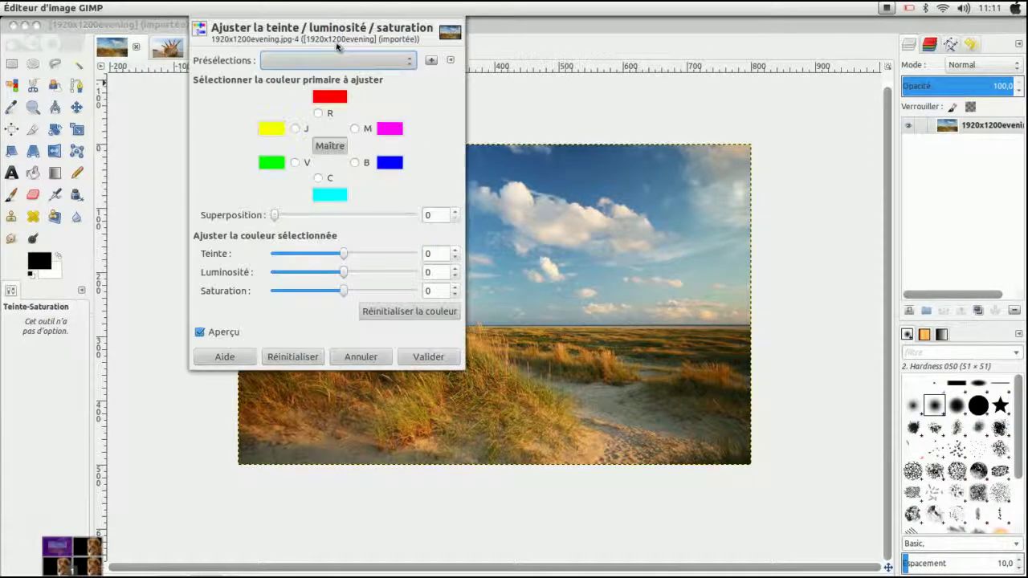
{"action": "left_click", "coordinate": [310, 8]}
{"action": "left_click", "coordinate": [283, 32]}
{"action": "left_click_drag", "start_coordinate": [448, 19], "coordinate": [801, 143]}
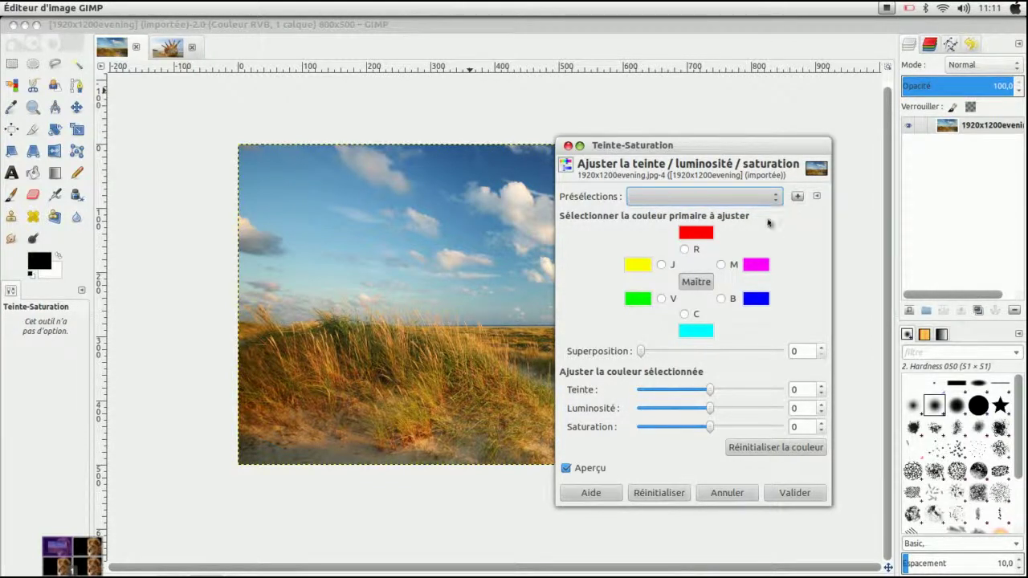
{"action": "left_click_drag", "start_coordinate": [702, 144], "coordinate": [704, 65]}
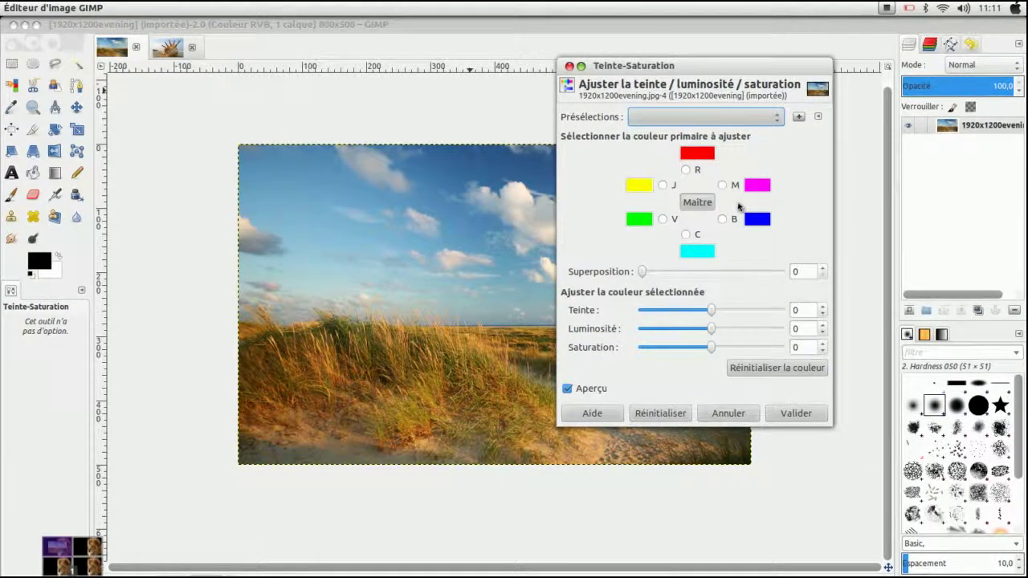
Try hue 32, lightness 73 and saturation -66 on the blue primary color, and reset that color.
{"action": "left_click", "coordinate": [726, 186]}
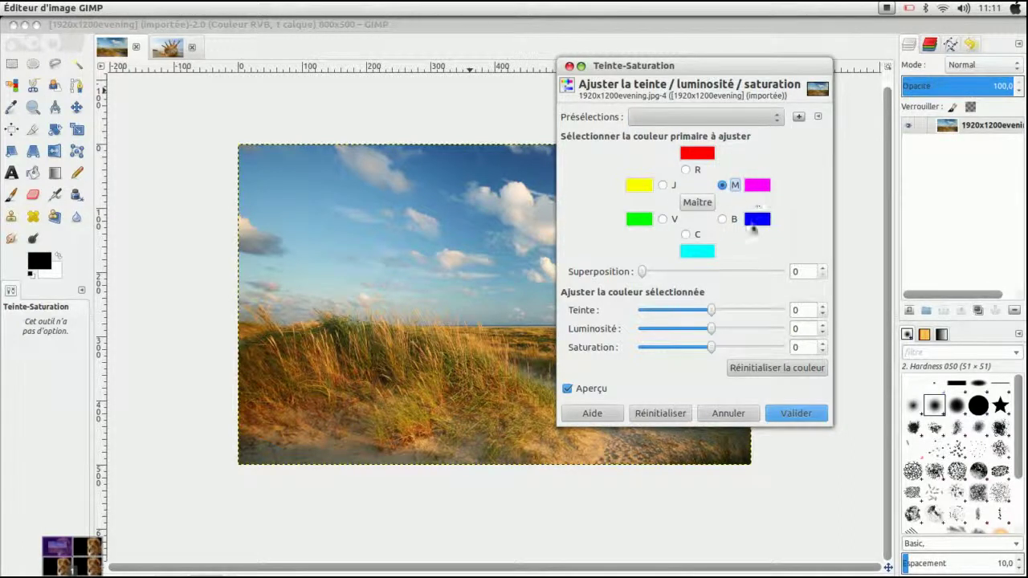
{"action": "left_click", "coordinate": [726, 221]}
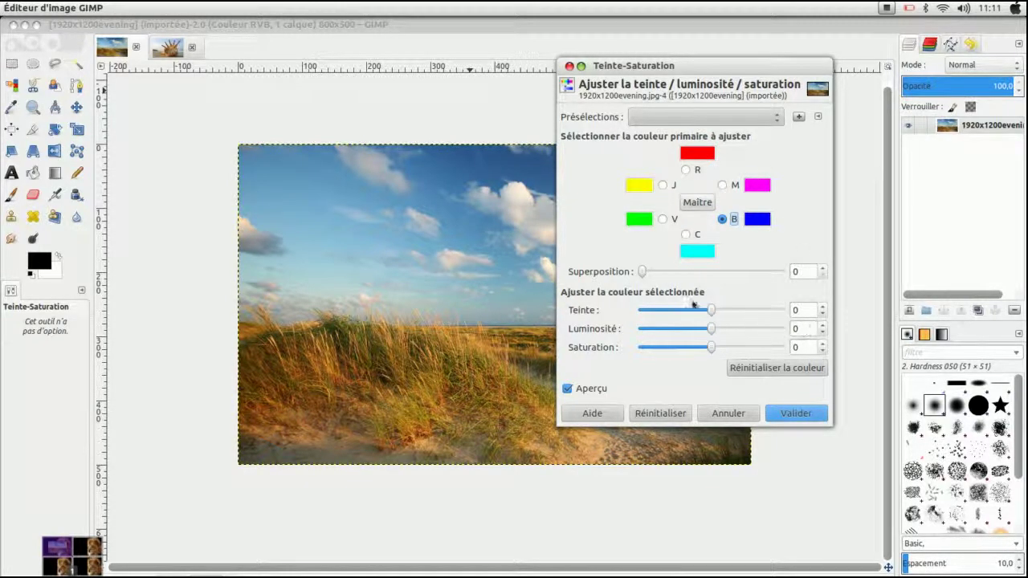
{"action": "left_click_drag", "start_coordinate": [712, 313], "coordinate": [669, 349]}
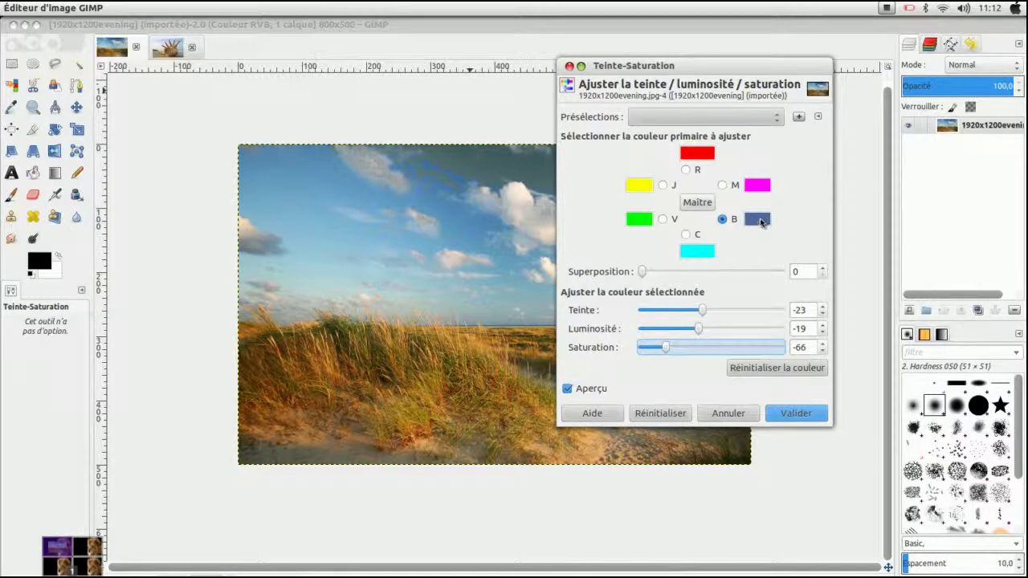
{"action": "left_click_drag", "start_coordinate": [714, 320], "coordinate": [753, 315]}
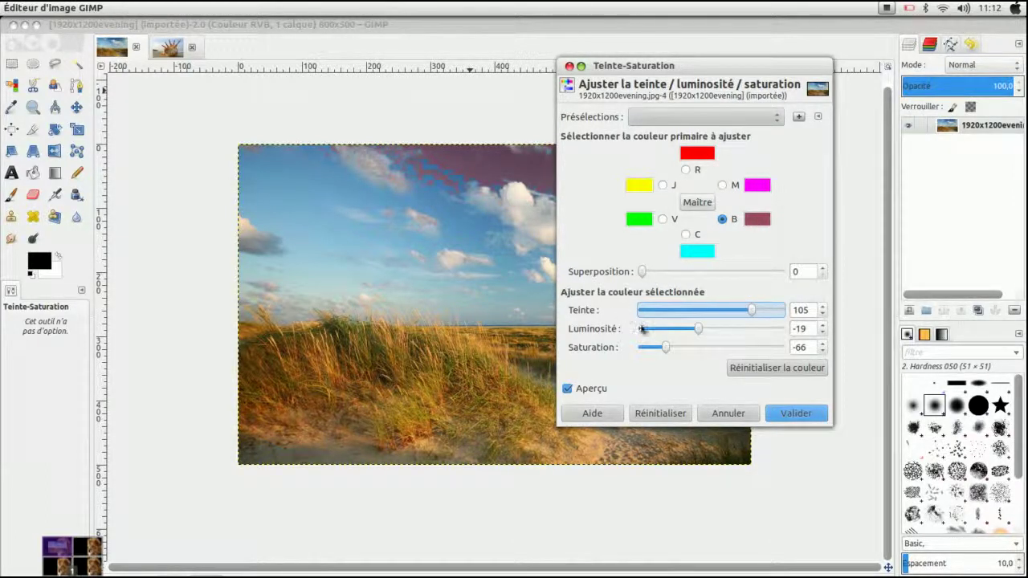
{"action": "left_click_drag", "start_coordinate": [695, 331], "coordinate": [723, 312]}
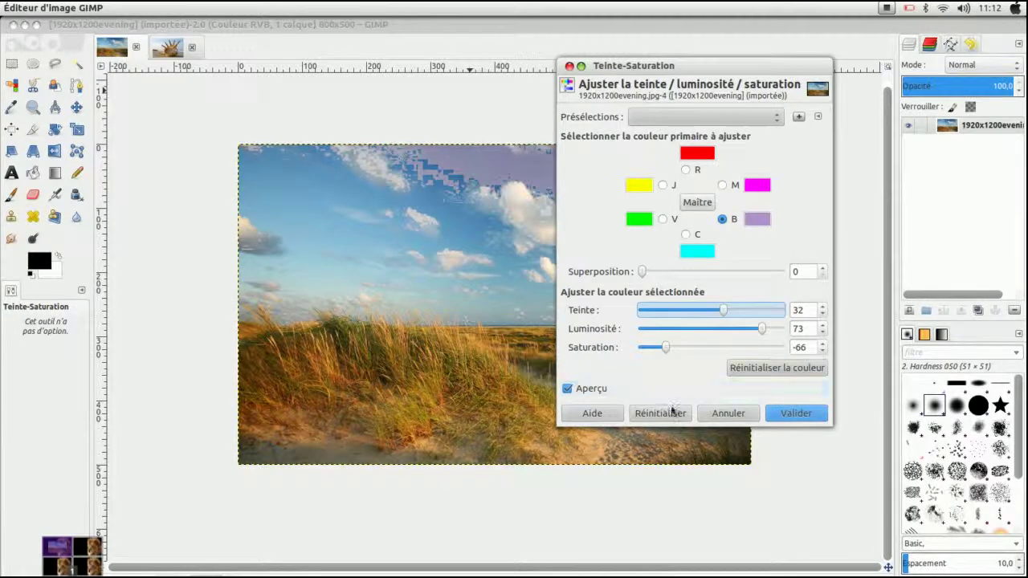
{"action": "left_click", "coordinate": [760, 368]}
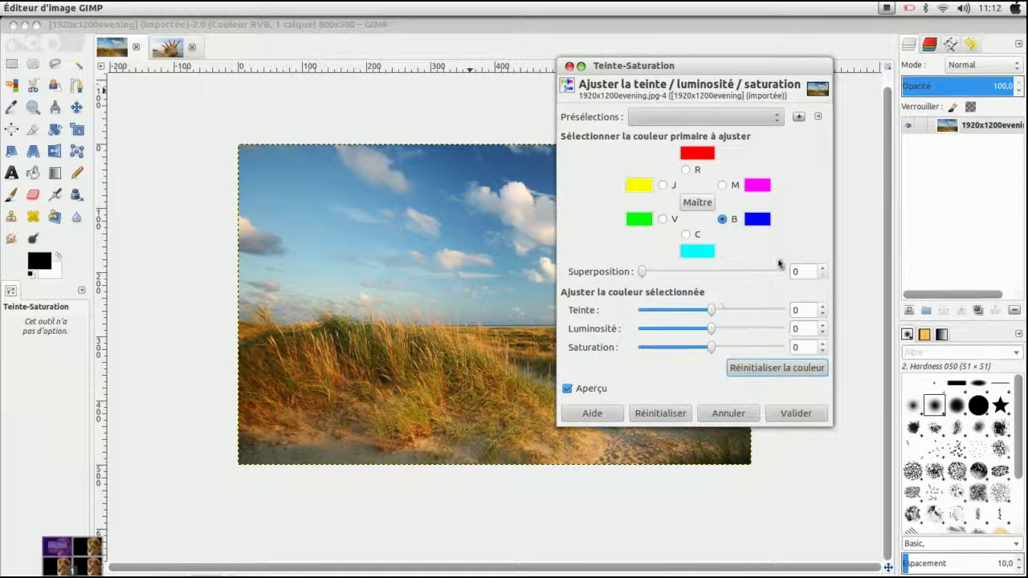
Set the overlap to 100 and shift the hue of the cyan primary color to 92, then 72.
{"action": "left_click_drag", "start_coordinate": [642, 276], "coordinate": [788, 276]}
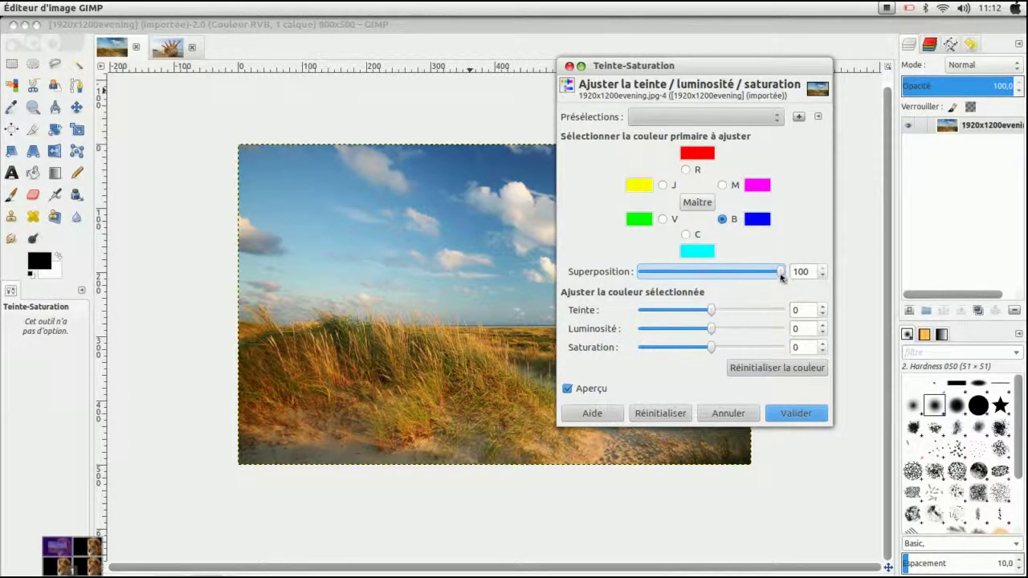
{"action": "left_click", "coordinate": [695, 235]}
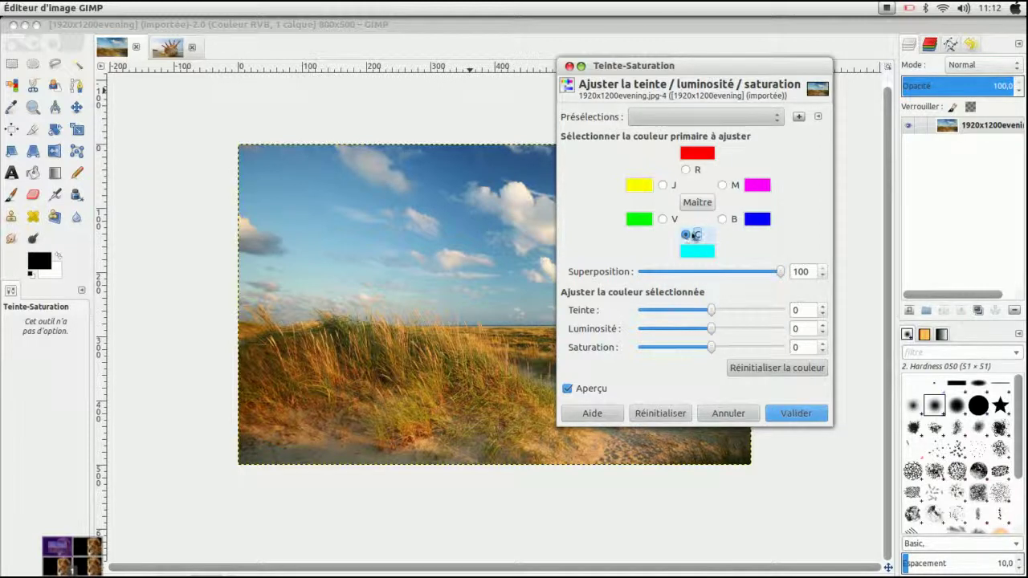
{"action": "left_click", "coordinate": [787, 273]}
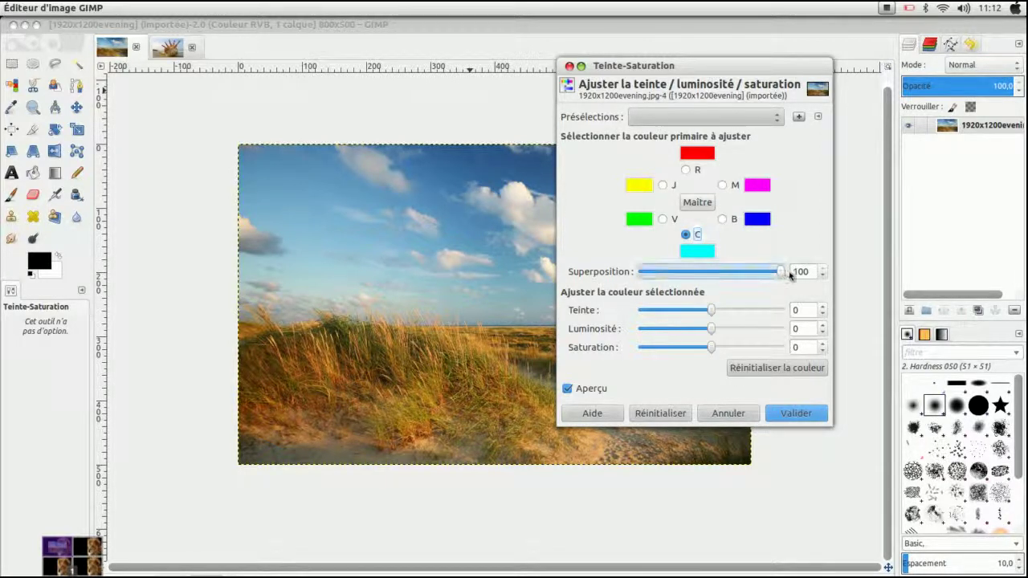
{"action": "left_click_drag", "start_coordinate": [707, 314], "coordinate": [750, 314]}
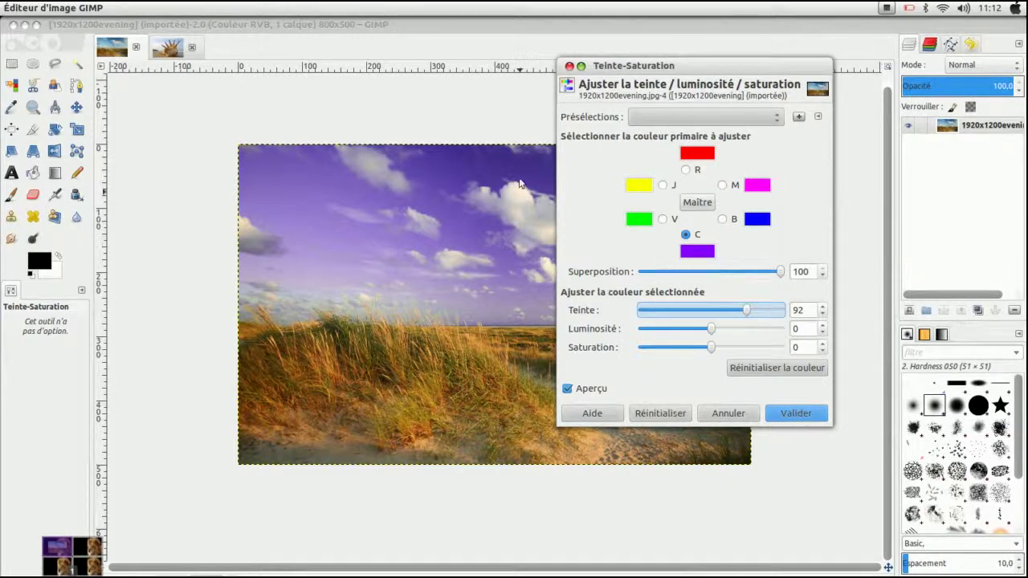
{"action": "mouse_move", "coordinate": [751, 317]}
{"action": "left_mouse_down"}
{"action": "mouse_move", "coordinate": [781, 315]}
{"action": "mouse_move", "coordinate": [737, 313]}
{"action": "left_mouse_up"}
Compare the cyan hue shift at overlap 0 and 100, reset the color and cancel the hue-saturation adjustment.
{"action": "left_click_drag", "start_coordinate": [780, 272], "coordinate": [604, 279]}
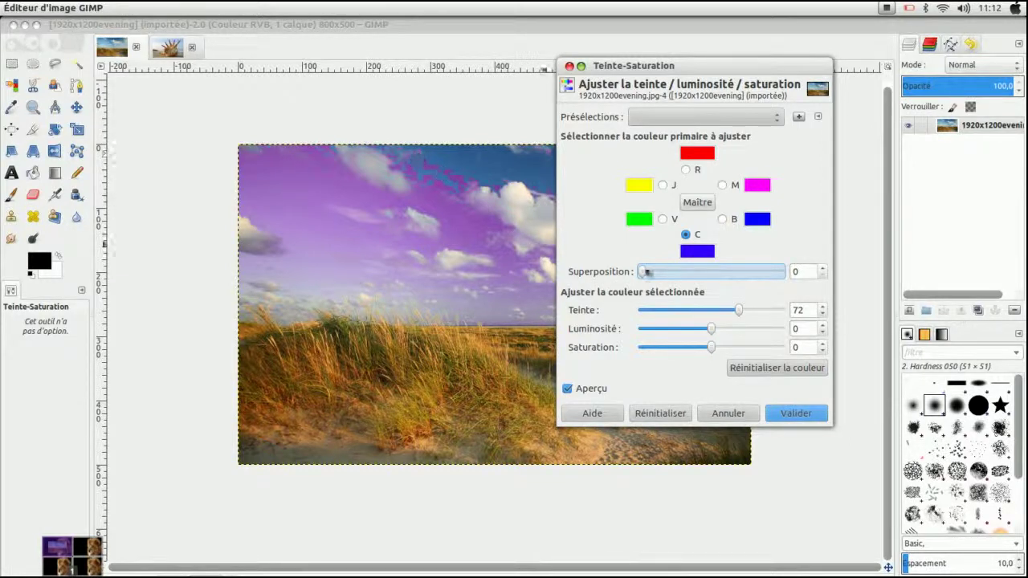
{"action": "left_click_drag", "start_coordinate": [647, 275], "coordinate": [795, 279]}
{"action": "left_click_drag", "start_coordinate": [739, 310], "coordinate": [754, 318]}
{"action": "left_click", "coordinate": [745, 368]}
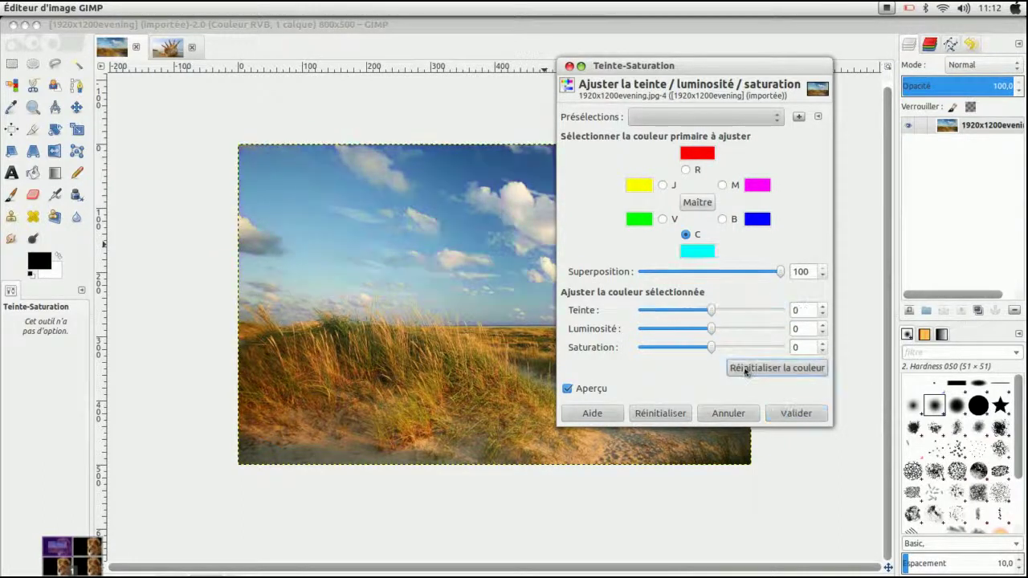
{"action": "left_click", "coordinate": [747, 413]}
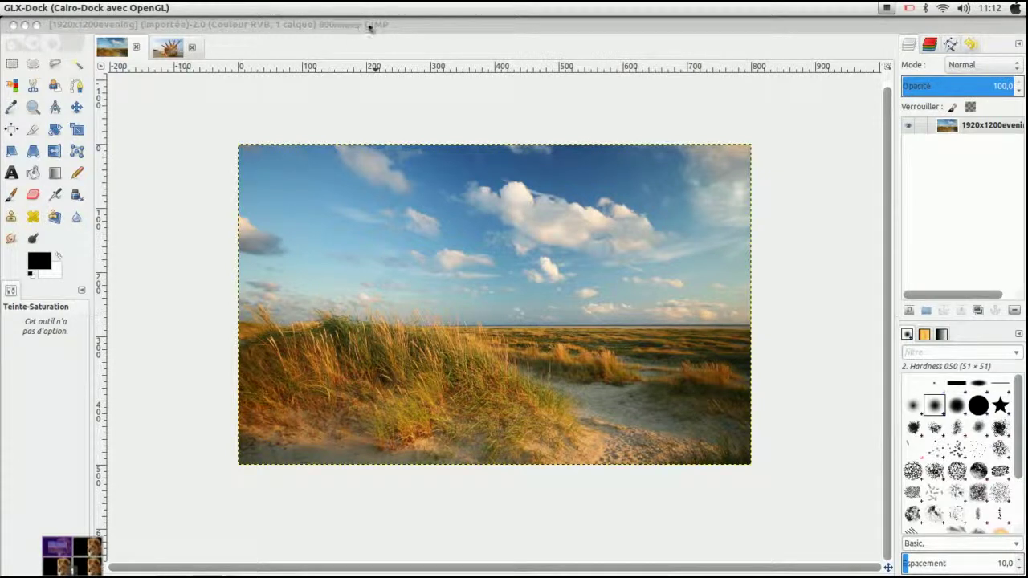
Open the Colorize adjustment for the landscape photo and move its dialog off most of the image.
{"action": "left_click", "coordinate": [415, 26]}
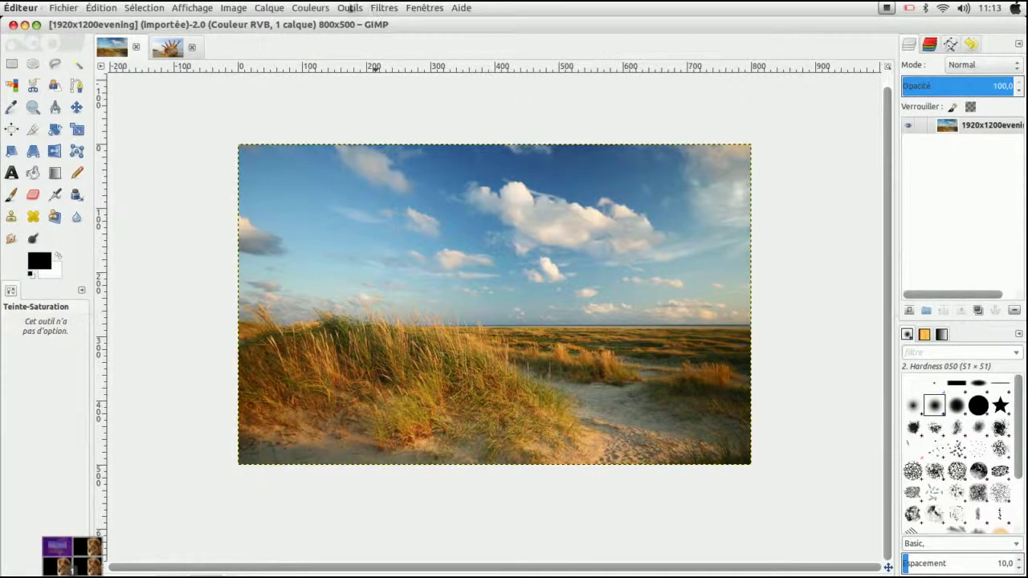
{"action": "left_click", "coordinate": [312, 8]}
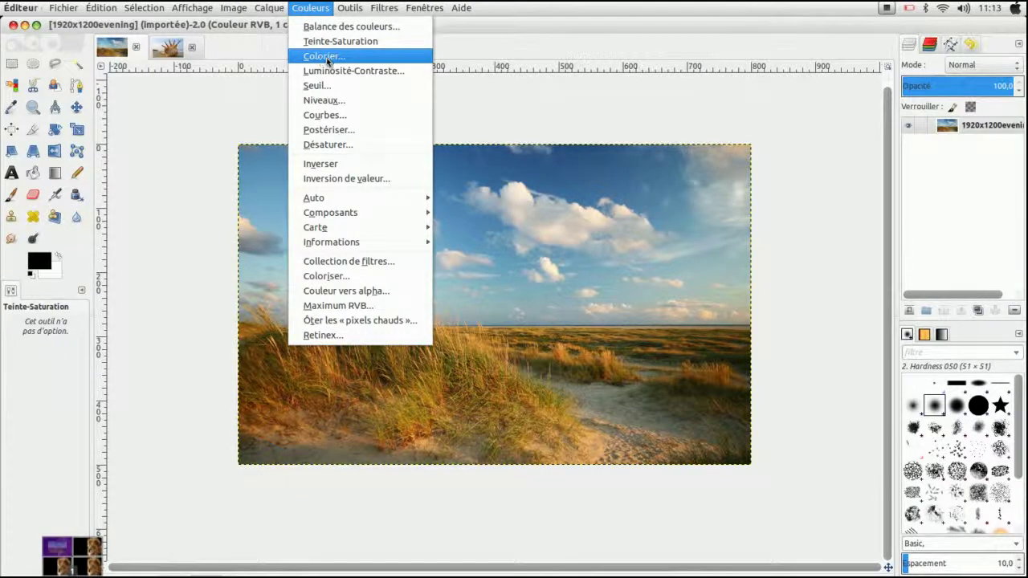
{"action": "left_click", "coordinate": [325, 57]}
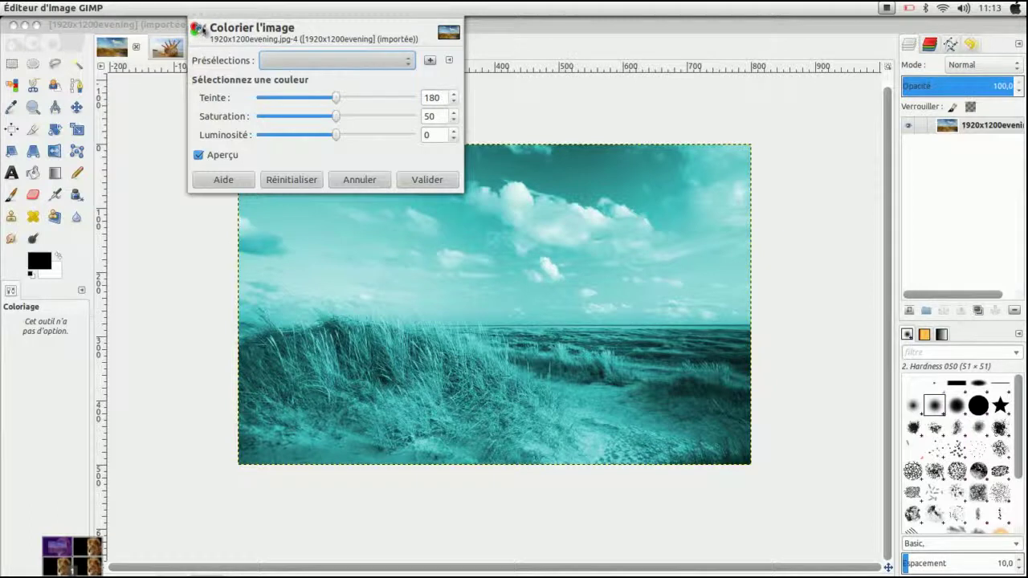
{"action": "left_click_drag", "start_coordinate": [199, 21], "coordinate": [670, 161]}
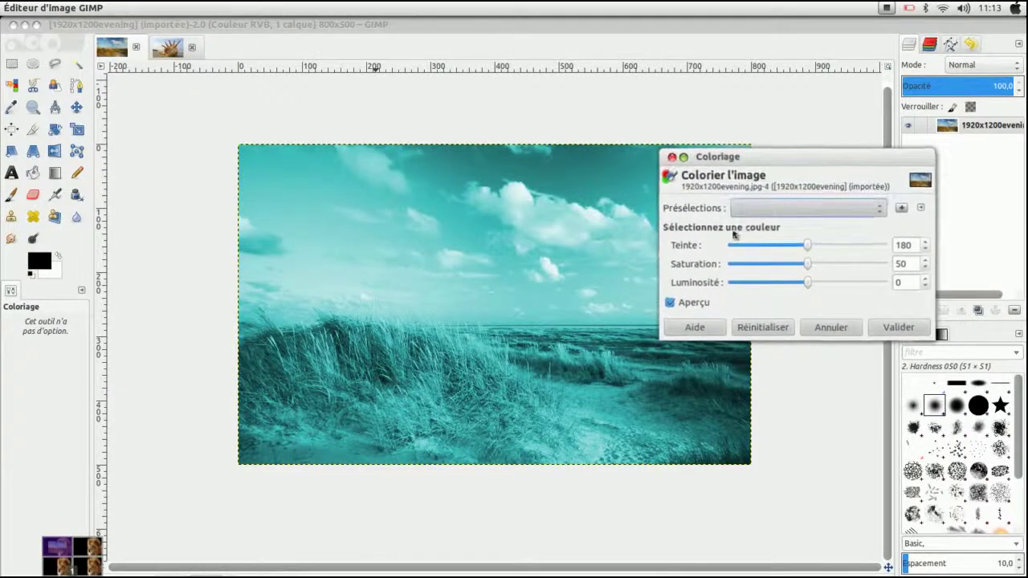
Save the current colorize settings as a favorite preset named "effet bleu".
{"action": "left_click", "coordinate": [902, 209]}
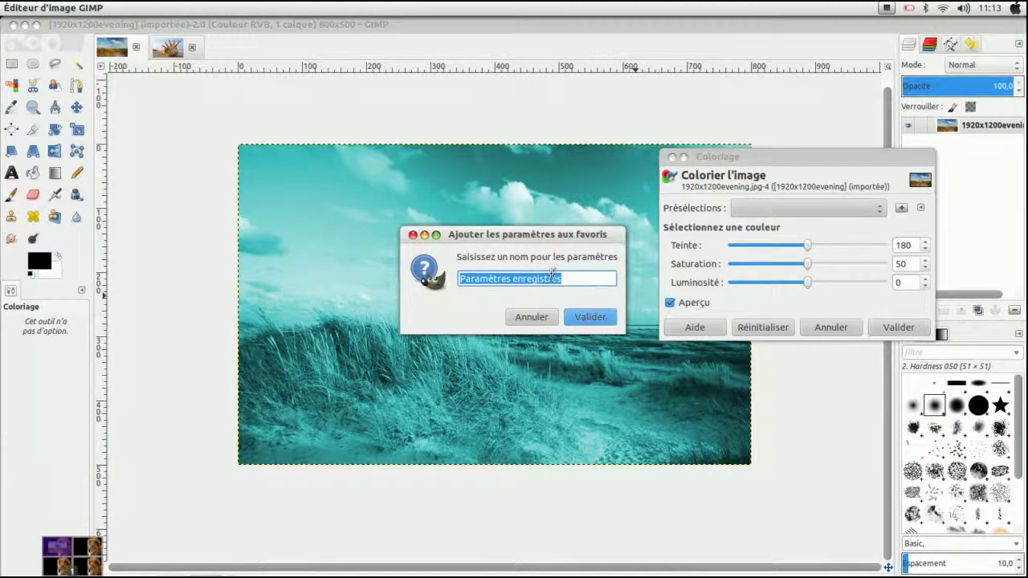
{"action": "type", "text": "effet bleu"}
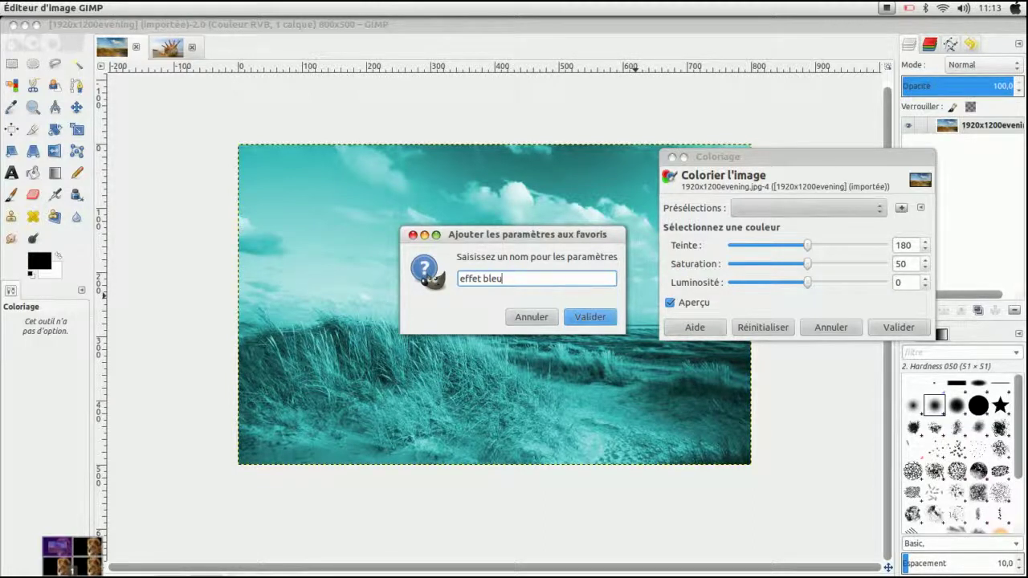
{"action": "left_click", "coordinate": [601, 318]}
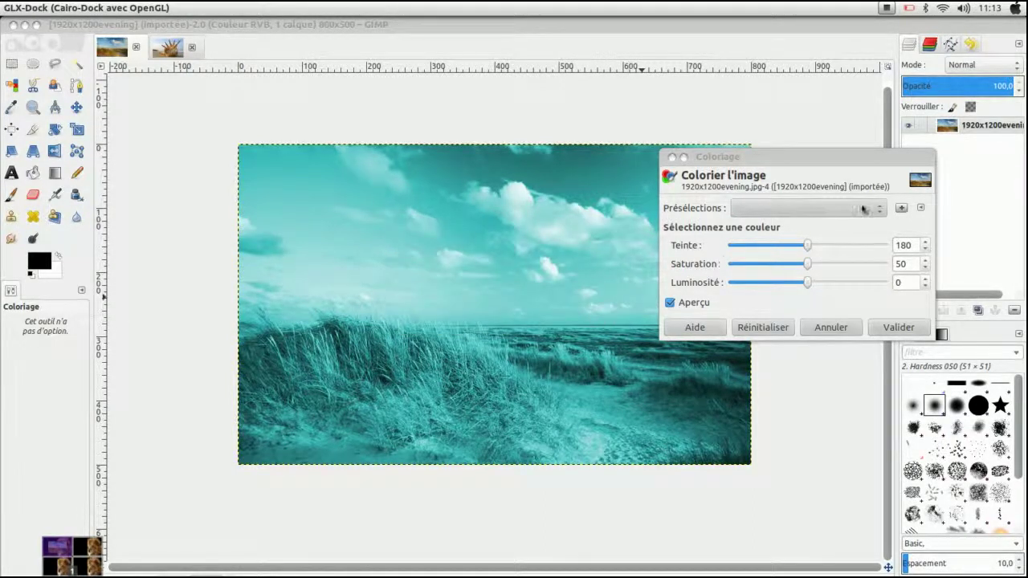
{"action": "left_click", "coordinate": [773, 211]}
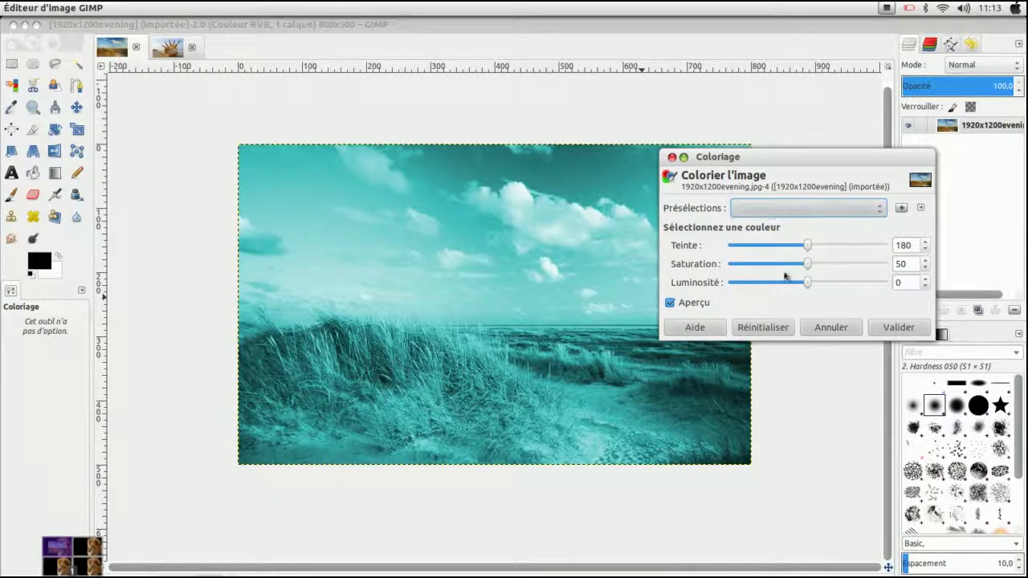
Set the colorize hue to 121, saturation 68 and lightness -21, and save them as the preset "effet vert".
{"action": "left_click_drag", "start_coordinate": [808, 254], "coordinate": [835, 269]}
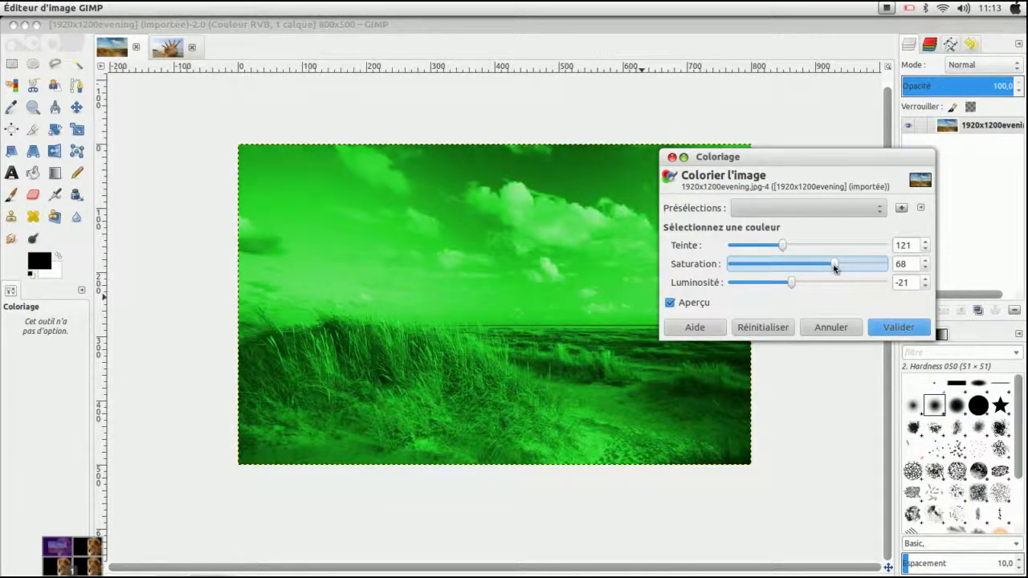
{"action": "left_click", "coordinate": [902, 208]}
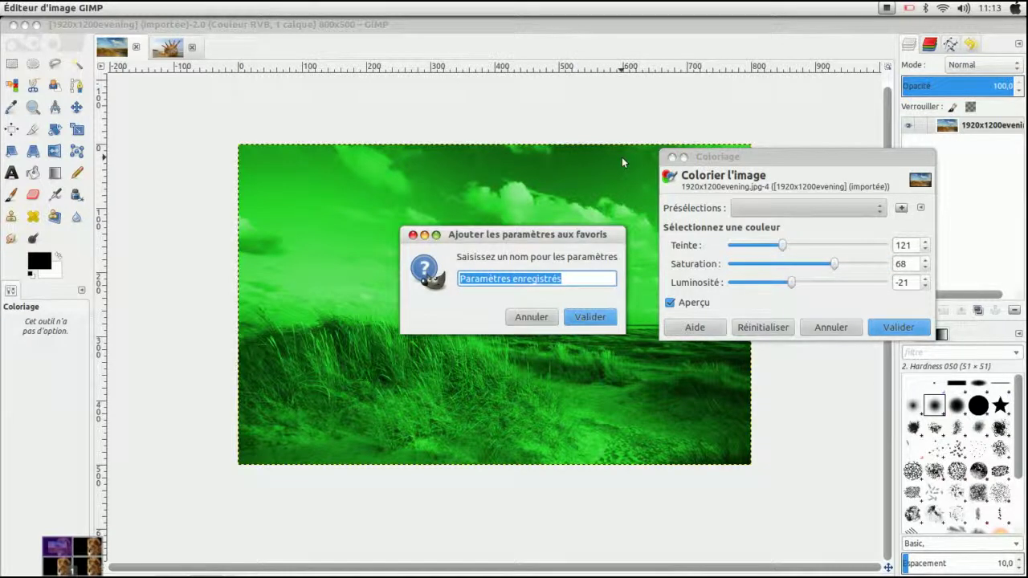
{"action": "type", "text": "effet vert"}
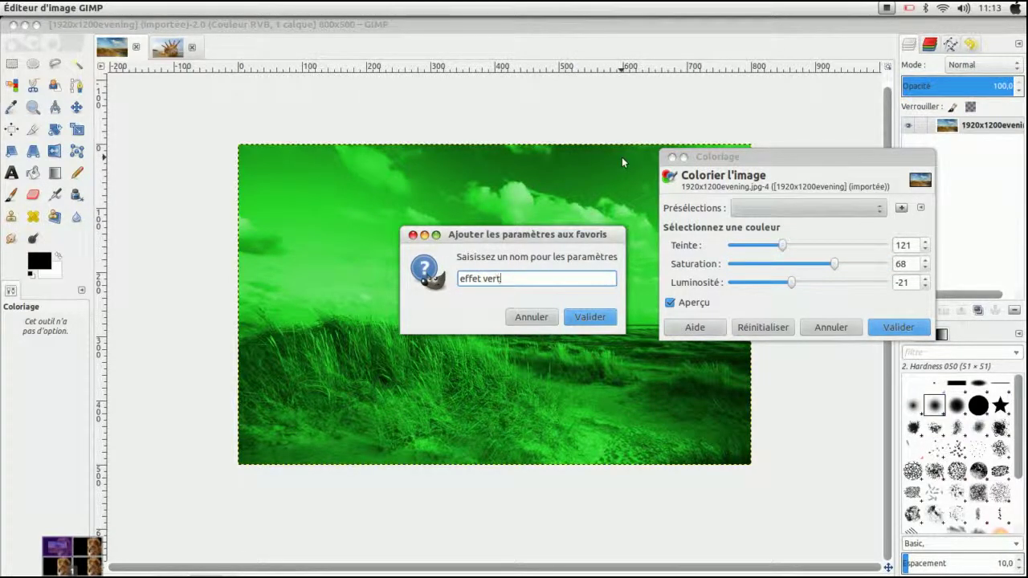
{"action": "left_click", "coordinate": [582, 318]}
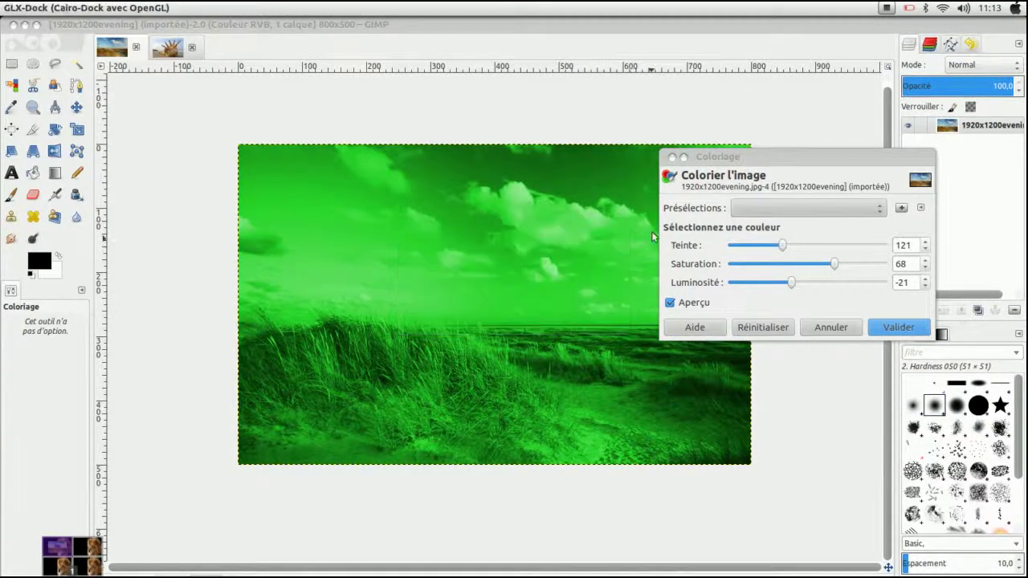
Load the "effet bleu" colorize preset, followed by the "effet vert" preset, to compare them on the photo.
{"action": "left_click", "coordinate": [879, 209]}
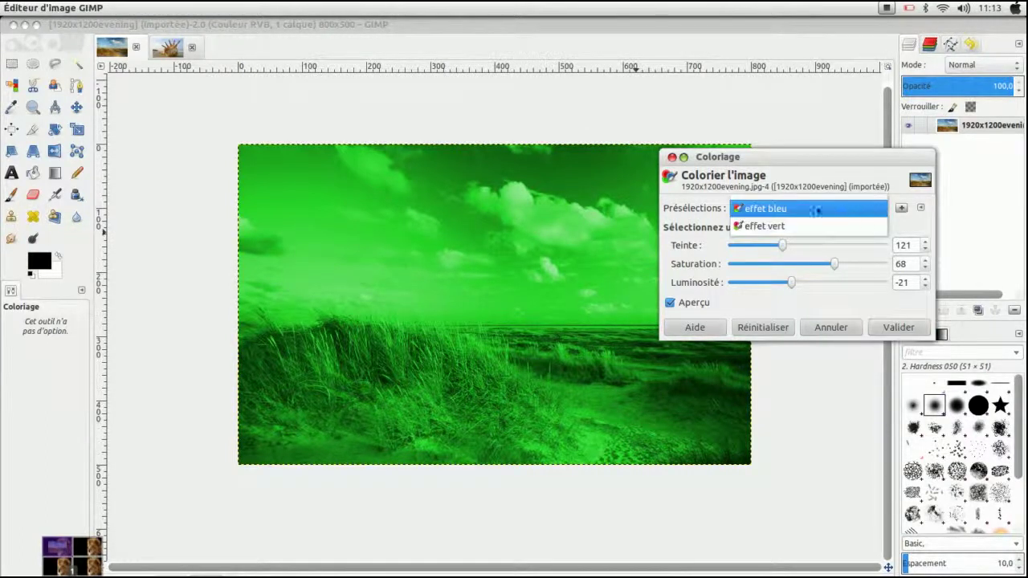
{"action": "left_click", "coordinate": [787, 212]}
{"action": "left_click", "coordinate": [788, 213]}
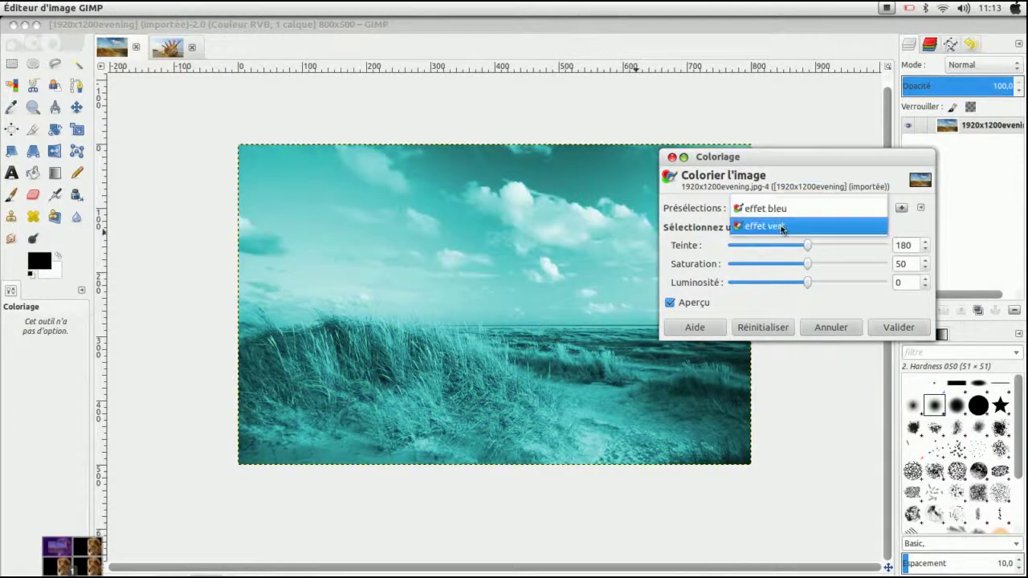
{"action": "left_click", "coordinate": [781, 227]}
Tint the photo pale violet with colorize hue 265, saturation 25 and lightness 66.
{"action": "mouse_move", "coordinate": [834, 264]}
{"action": "left_mouse_down"}
{"action": "mouse_move", "coordinate": [766, 265]}
{"action": "mouse_move", "coordinate": [833, 252]}
{"action": "left_mouse_up"}
{"action": "left_click_drag", "start_coordinate": [794, 284], "coordinate": [858, 284]}
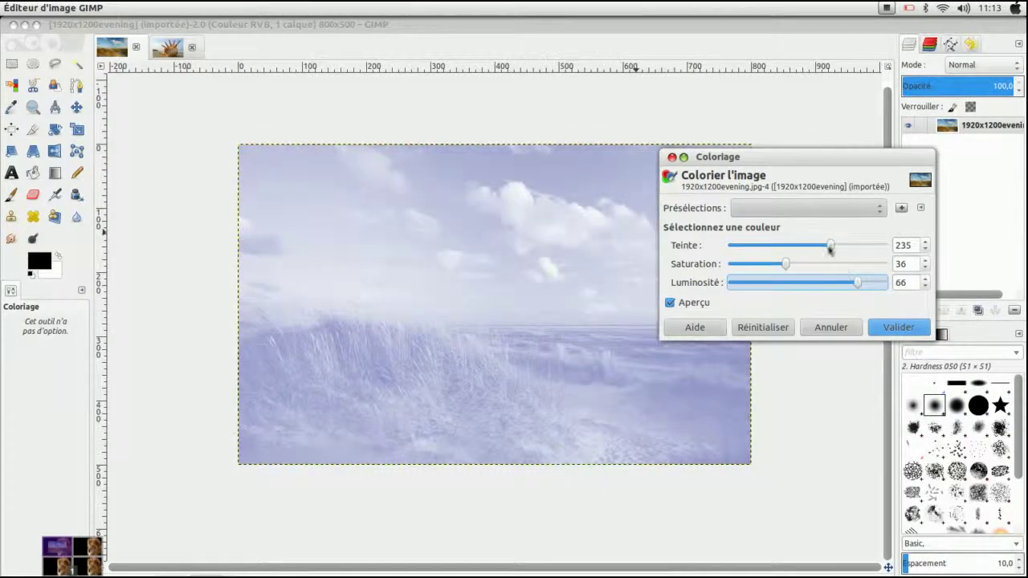
{"action": "left_click_drag", "start_coordinate": [829, 248], "coordinate": [844, 248]}
{"action": "left_click_drag", "start_coordinate": [787, 265], "coordinate": [775, 267]}
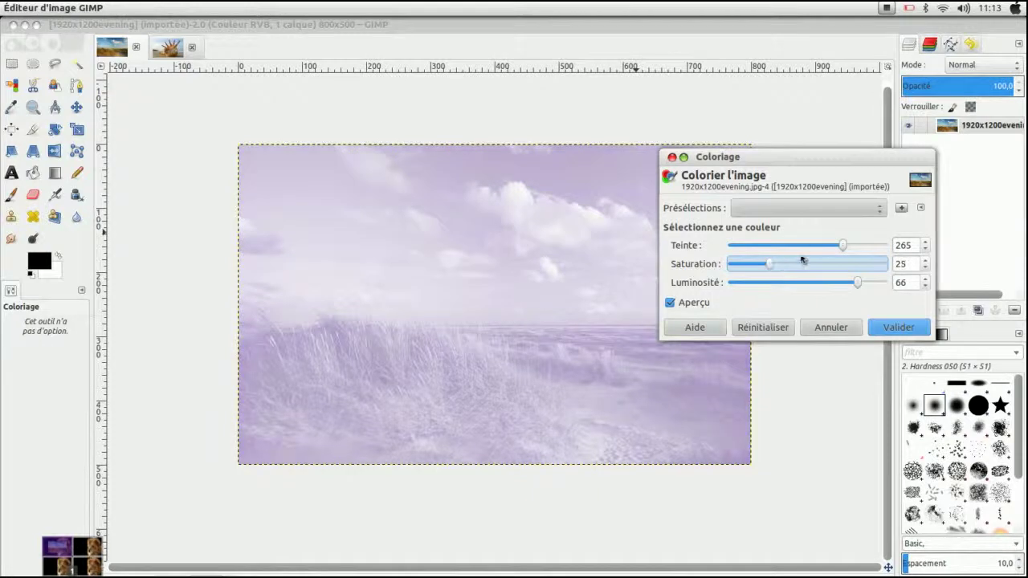
Try a colorize hue of 204 on the photo and discard the colorization.
{"action": "left_click_drag", "start_coordinate": [843, 245], "coordinate": [816, 245]}
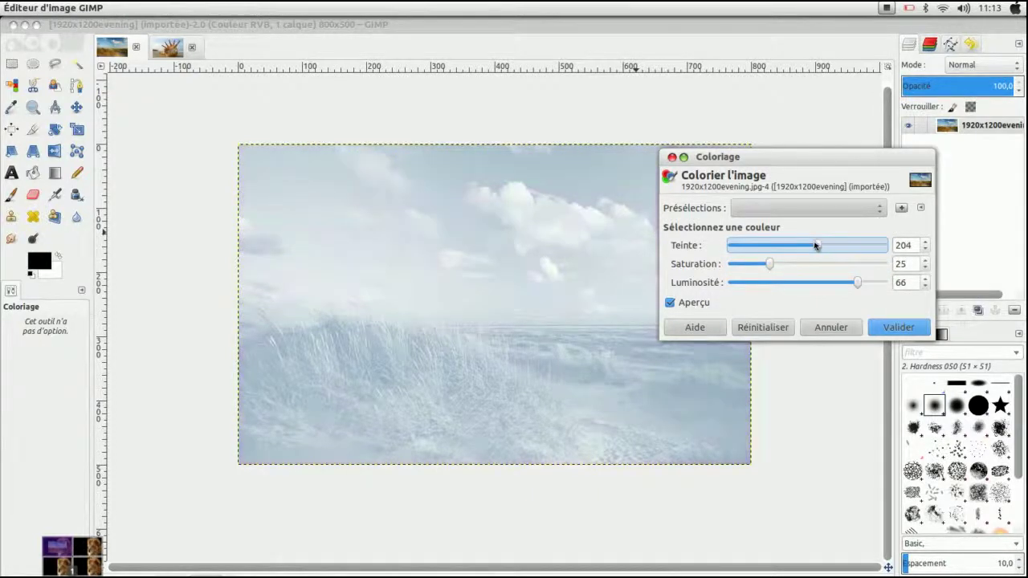
{"action": "left_click", "coordinate": [828, 332]}
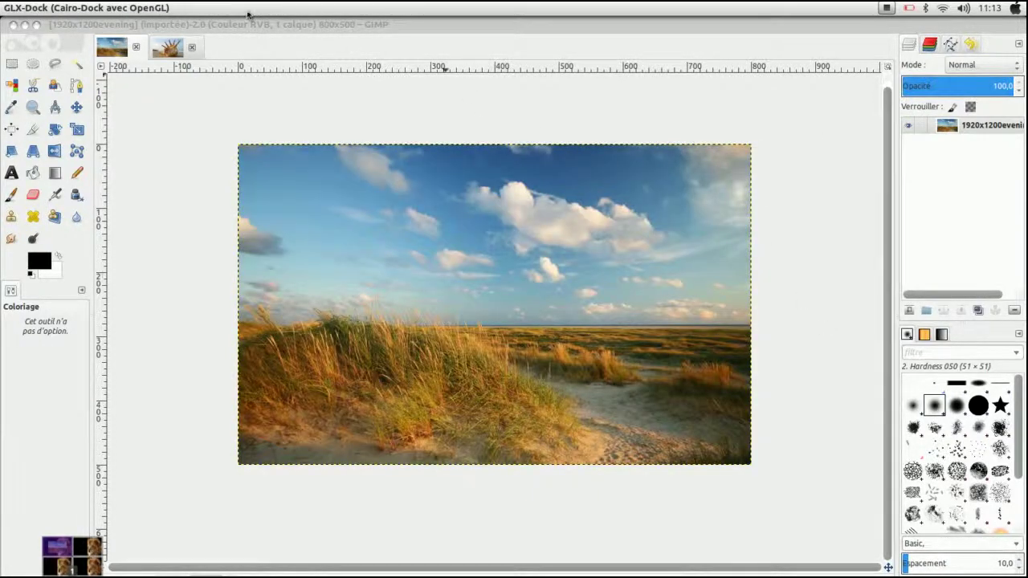
{"action": "key", "text": "shift+ctrl+f"}
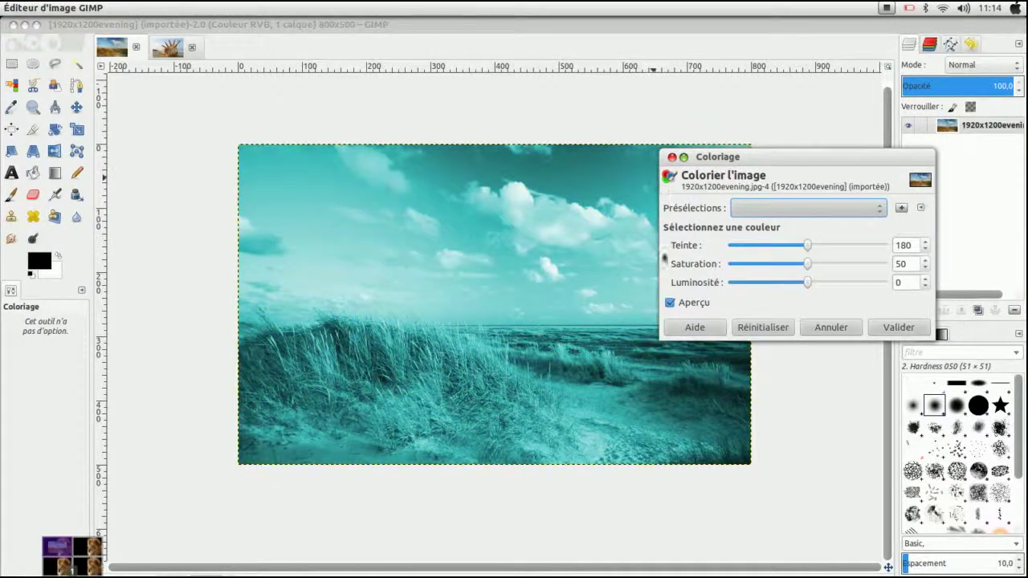
{"action": "left_click", "coordinate": [858, 331]}
Try the brightness and contrast adjustments on the photo, returning both values to 0.
{"action": "left_click", "coordinate": [351, 7]}
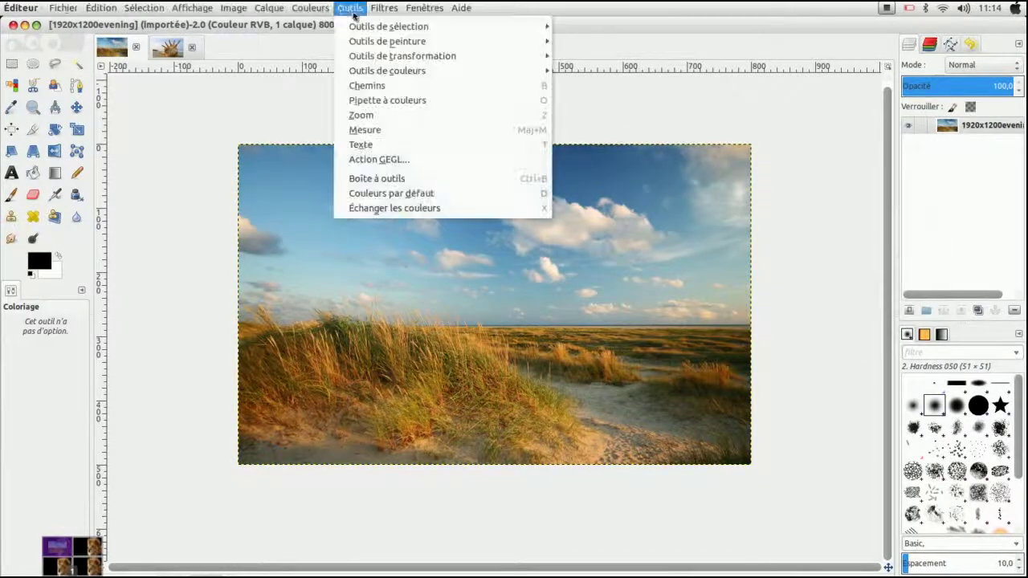
{"action": "mouse_move", "coordinate": [319, 7]}
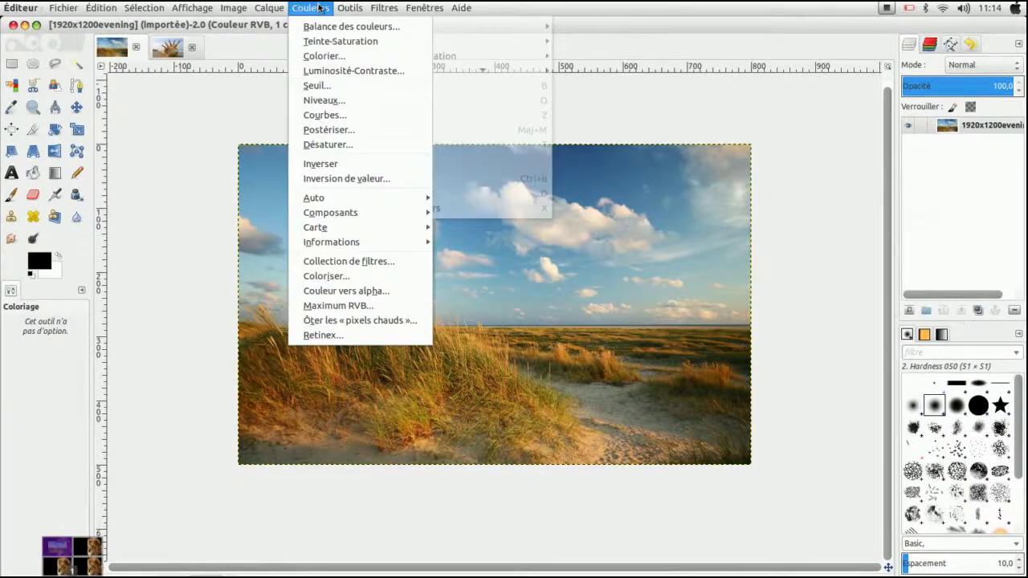
{"action": "left_click", "coordinate": [341, 73]}
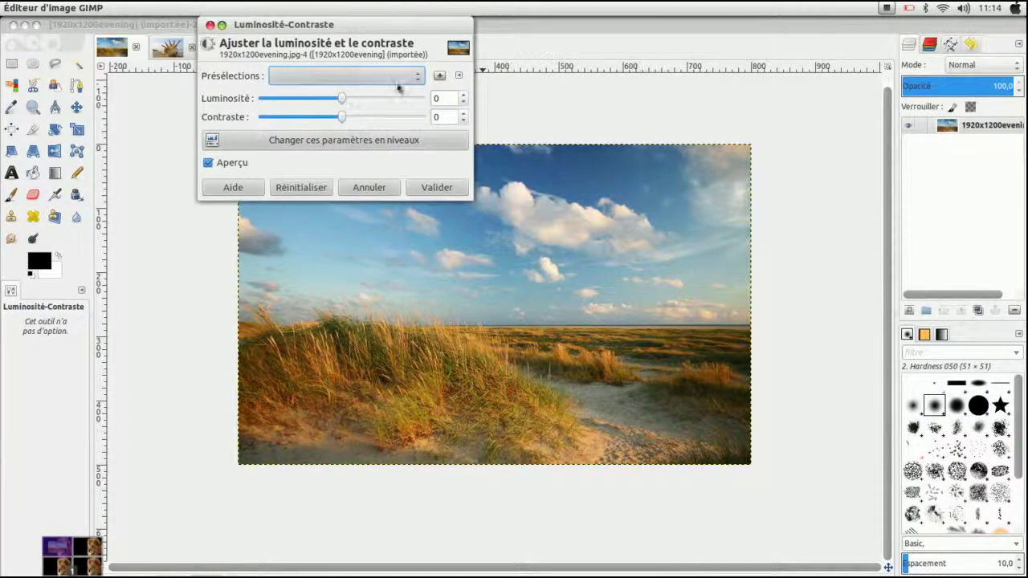
{"action": "left_click_drag", "start_coordinate": [343, 98], "coordinate": [306, 98]}
{"action": "mouse_move", "coordinate": [351, 100]}
{"action": "left_mouse_down"}
{"action": "mouse_move", "coordinate": [385, 99]}
{"action": "mouse_move", "coordinate": [340, 99]}
{"action": "left_mouse_up"}
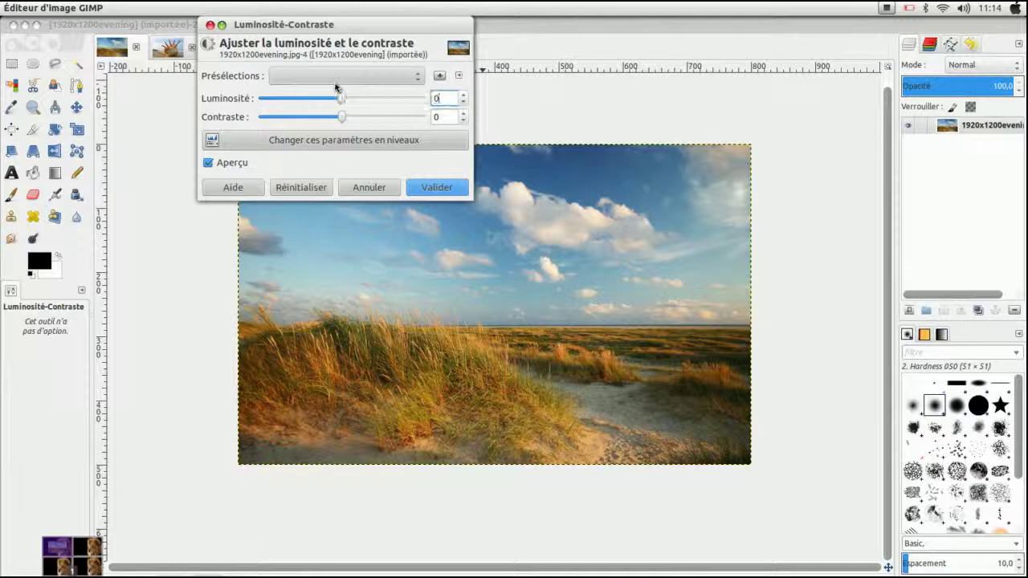
{"action": "mouse_move", "coordinate": [341, 117]}
{"action": "left_mouse_down"}
{"action": "mouse_move", "coordinate": [271, 120]}
{"action": "mouse_move", "coordinate": [415, 121]}
{"action": "mouse_move", "coordinate": [343, 118]}
{"action": "left_mouse_up"}
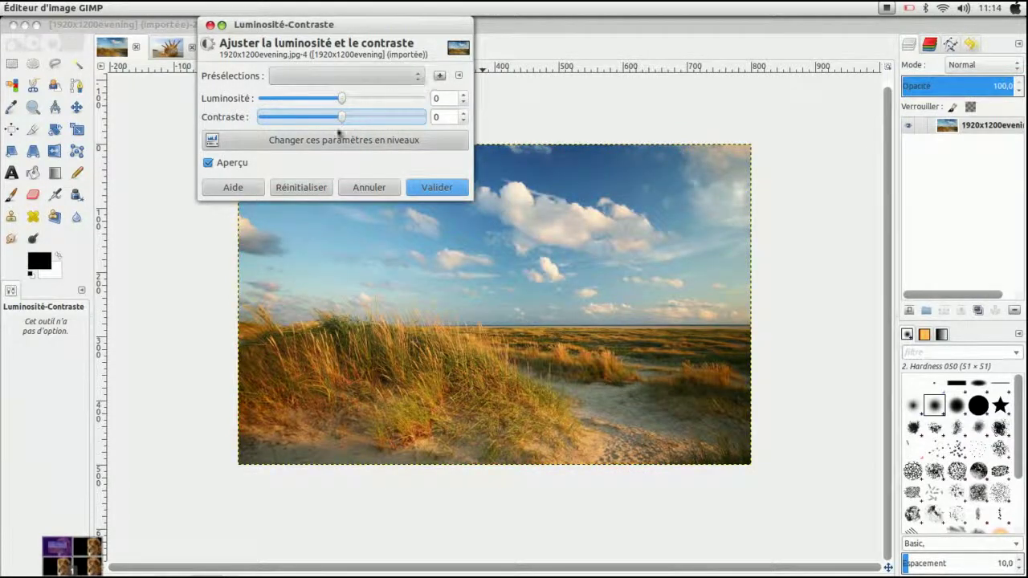
Convert the brightness-contrast settings to levels, and set the input midtone to 1.77 and the white point to 242.
{"action": "left_click", "coordinate": [358, 142]}
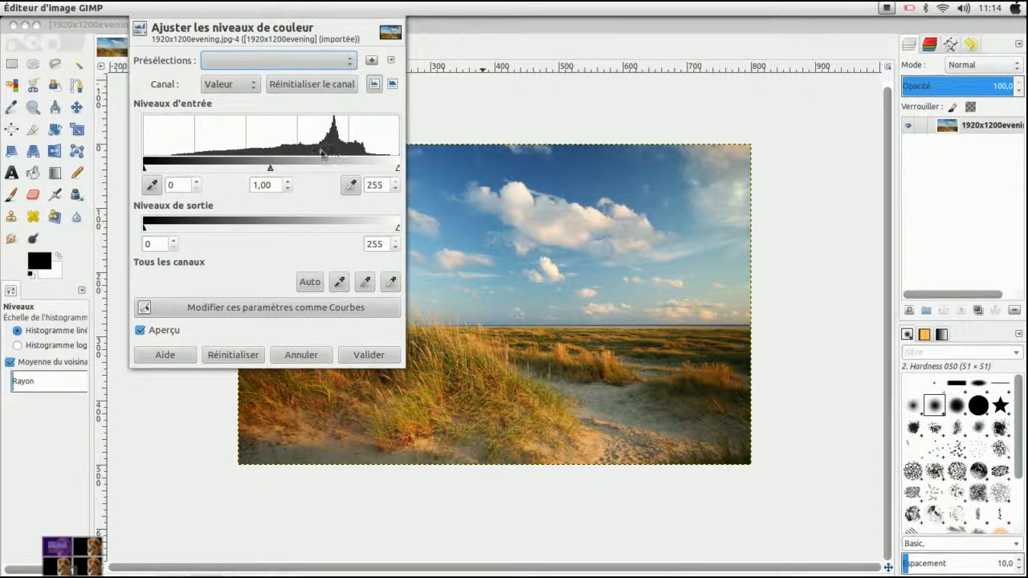
{"action": "mouse_move", "coordinate": [146, 171]}
{"action": "left_mouse_down"}
{"action": "mouse_move", "coordinate": [205, 169]}
{"action": "mouse_move", "coordinate": [145, 170]}
{"action": "left_mouse_up"}
{"action": "left_click_drag", "start_coordinate": [265, 170], "coordinate": [239, 170]}
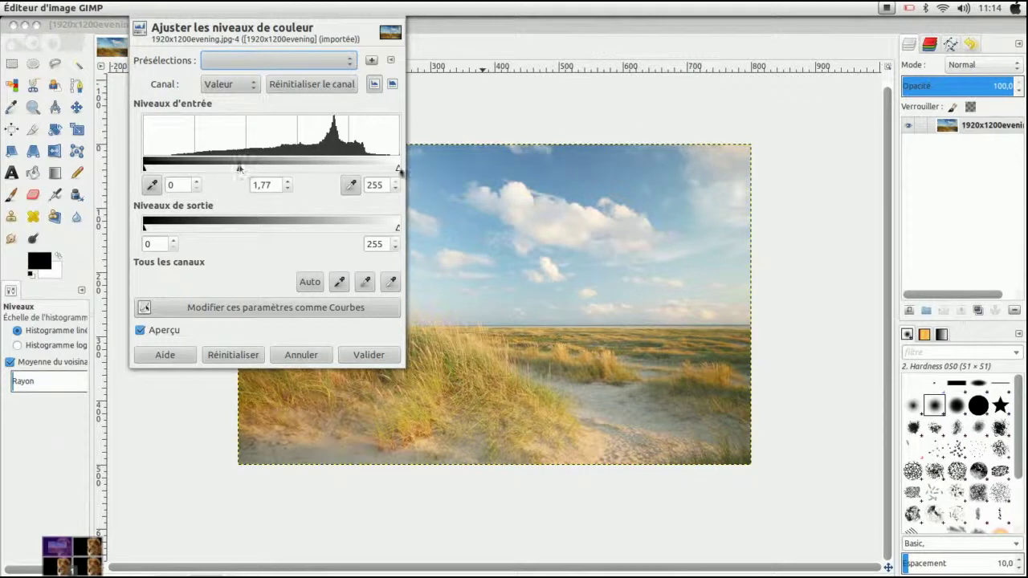
{"action": "mouse_move", "coordinate": [397, 170]}
{"action": "left_mouse_down"}
{"action": "mouse_move", "coordinate": [372, 168]}
{"action": "mouse_move", "coordinate": [399, 167]}
{"action": "mouse_move", "coordinate": [386, 171]}
{"action": "left_mouse_up"}
{"action": "left_click", "coordinate": [393, 188]}
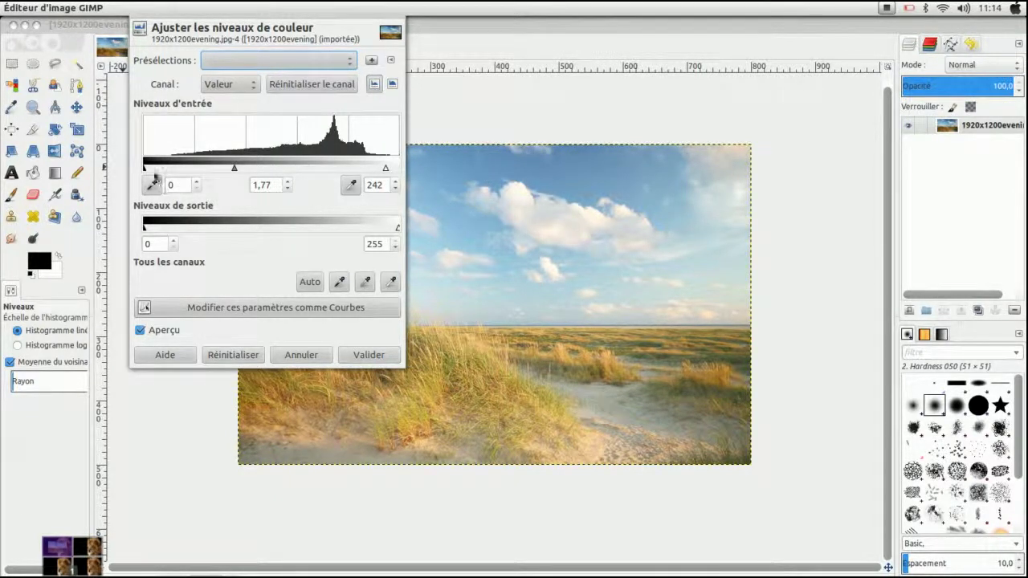
Restore the input white point to 255 and the midtone to about 1.06, try the output levels, and reset all levels.
{"action": "left_click_drag", "start_coordinate": [385, 170], "coordinate": [391, 171]}
{"action": "left_click_drag", "start_coordinate": [241, 172], "coordinate": [270, 174]}
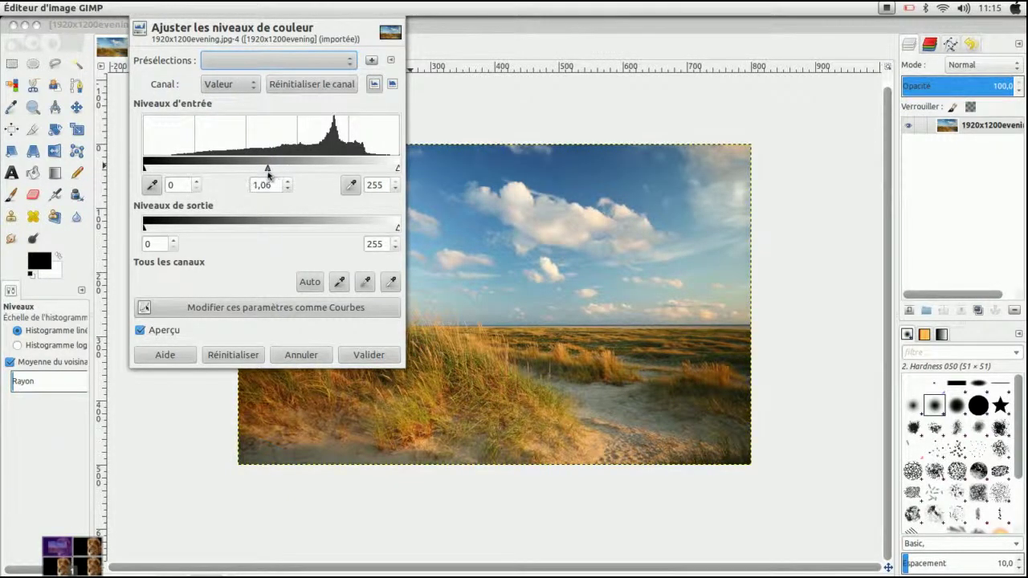
{"action": "mouse_move", "coordinate": [146, 229]}
{"action": "left_mouse_down"}
{"action": "mouse_move", "coordinate": [392, 229]}
{"action": "mouse_move", "coordinate": [142, 228]}
{"action": "left_mouse_up"}
{"action": "mouse_move", "coordinate": [400, 234]}
{"action": "left_mouse_down"}
{"action": "mouse_move", "coordinate": [202, 230]}
{"action": "mouse_move", "coordinate": [405, 237]}
{"action": "left_mouse_up"}
{"action": "left_click", "coordinate": [258, 358]}
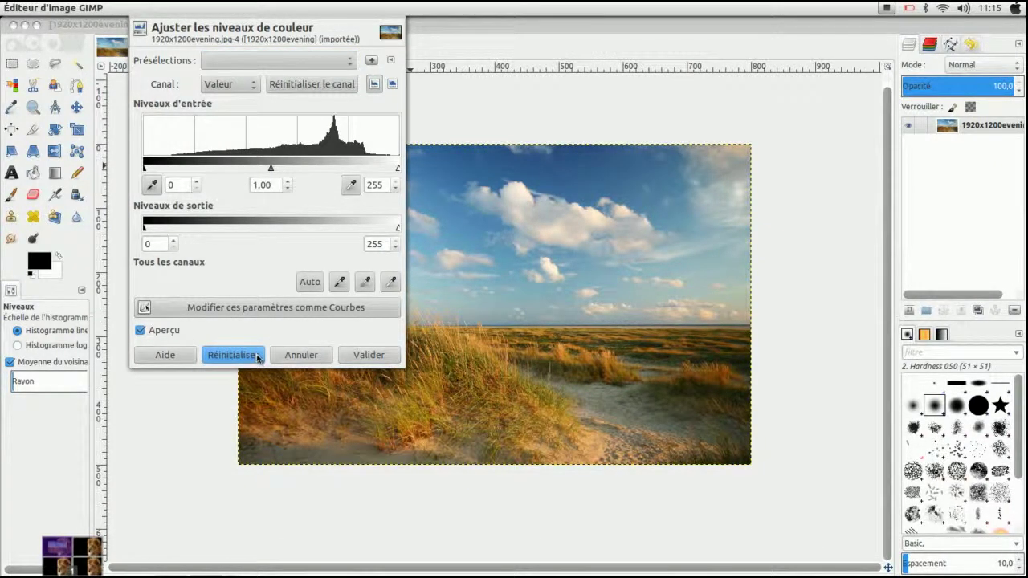
Edit the levels as curves, raising the value curve's black point to y 60 and adding two points along the line.
{"action": "left_click", "coordinate": [261, 313]}
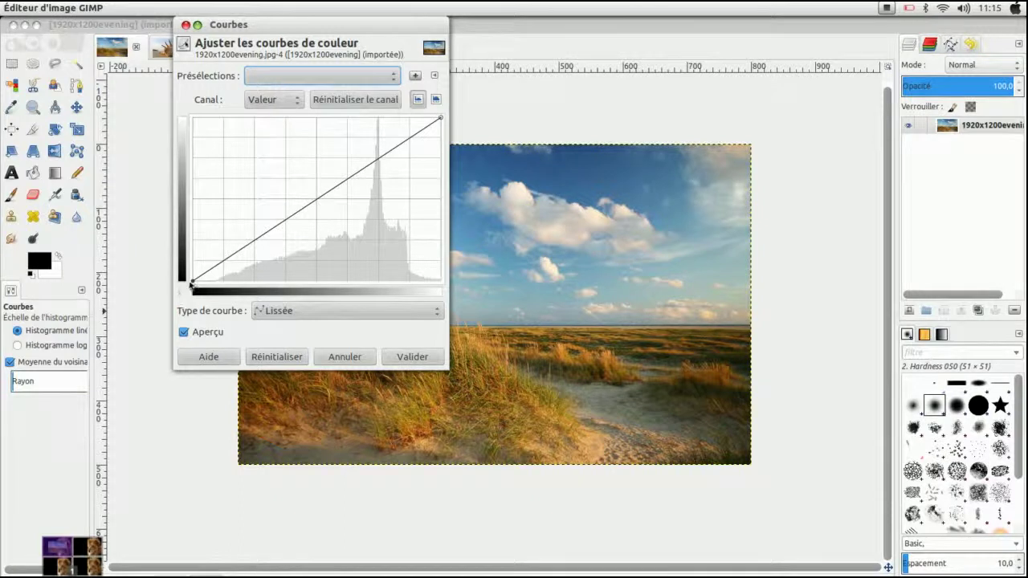
{"action": "left_click_drag", "start_coordinate": [190, 280], "coordinate": [192, 241]}
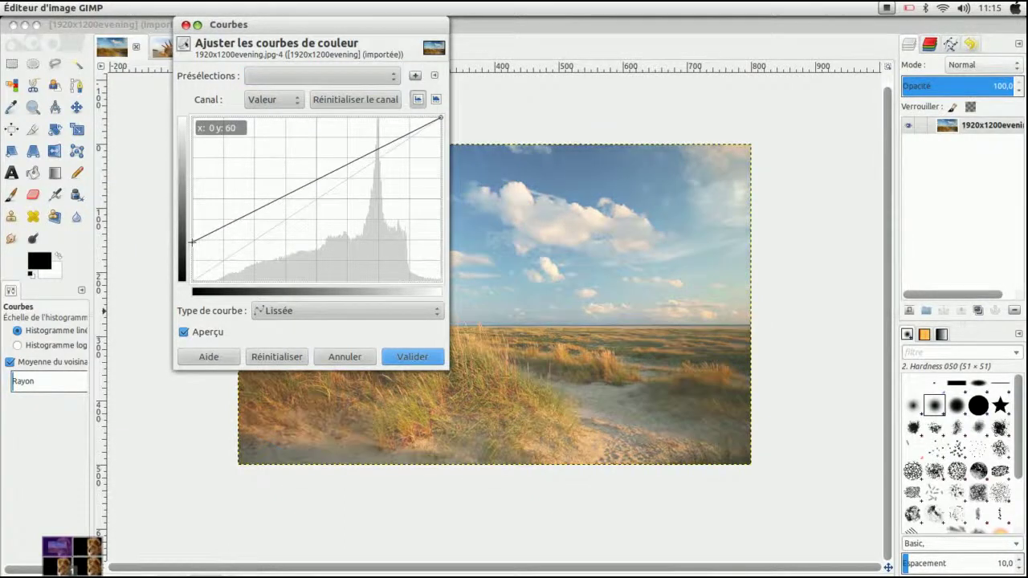
{"action": "left_click", "coordinate": [259, 207]}
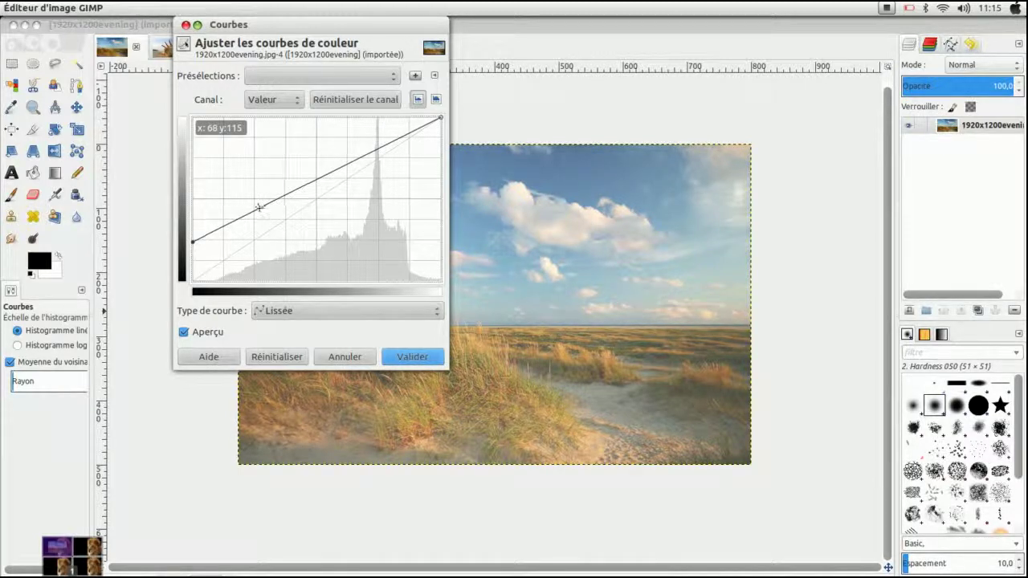
{"action": "left_click", "coordinate": [328, 172]}
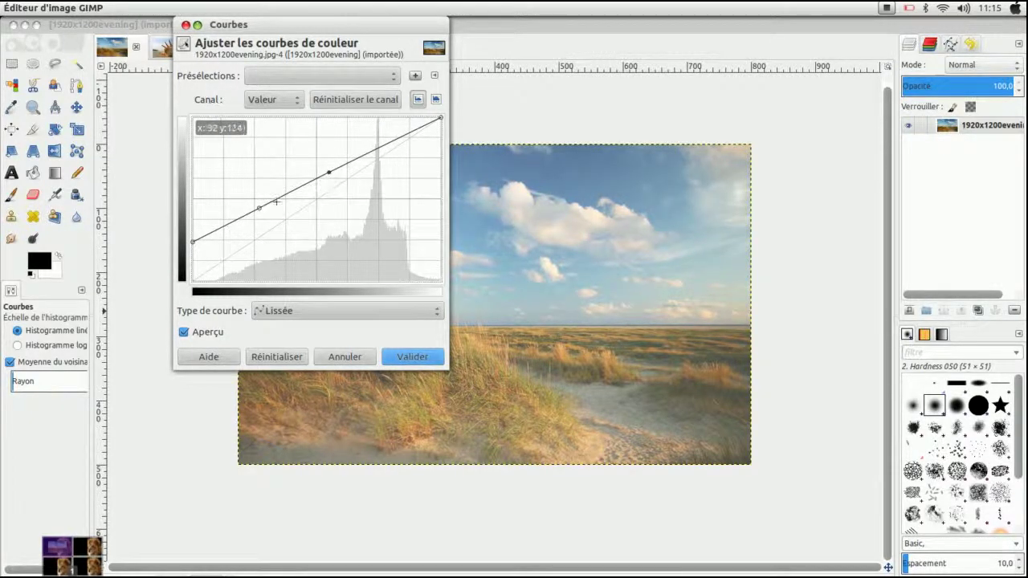
Bend the value curve into a wave, lowering the shadow point to x 71, y 58 and pulling the highlights down around a raised midtone point.
{"action": "left_click_drag", "start_coordinate": [258, 207], "coordinate": [263, 244]}
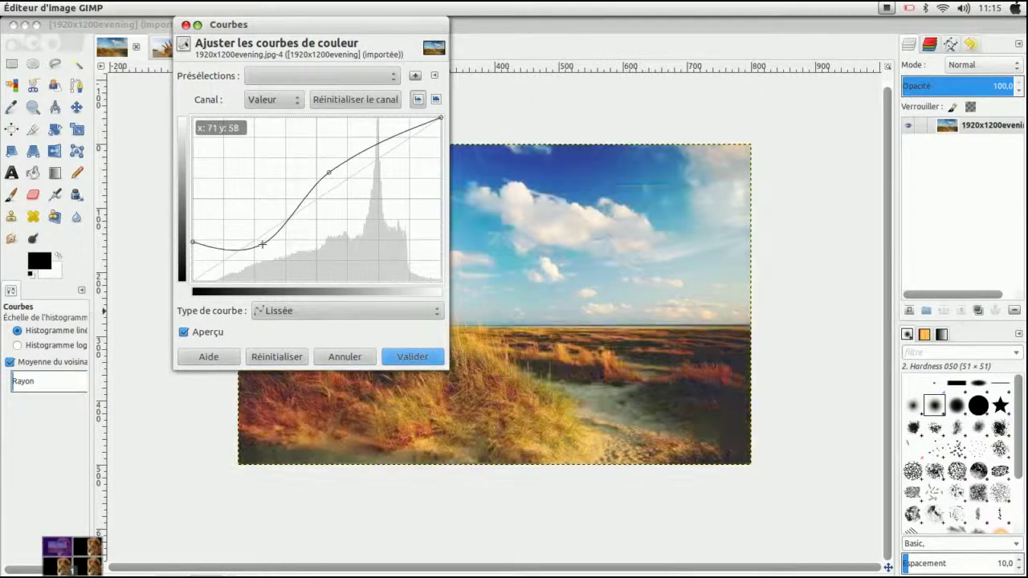
{"action": "left_click_drag", "start_coordinate": [330, 174], "coordinate": [386, 216]}
{"action": "left_click", "coordinate": [359, 137]}
{"action": "left_click_drag", "start_coordinate": [325, 153], "coordinate": [318, 159]}
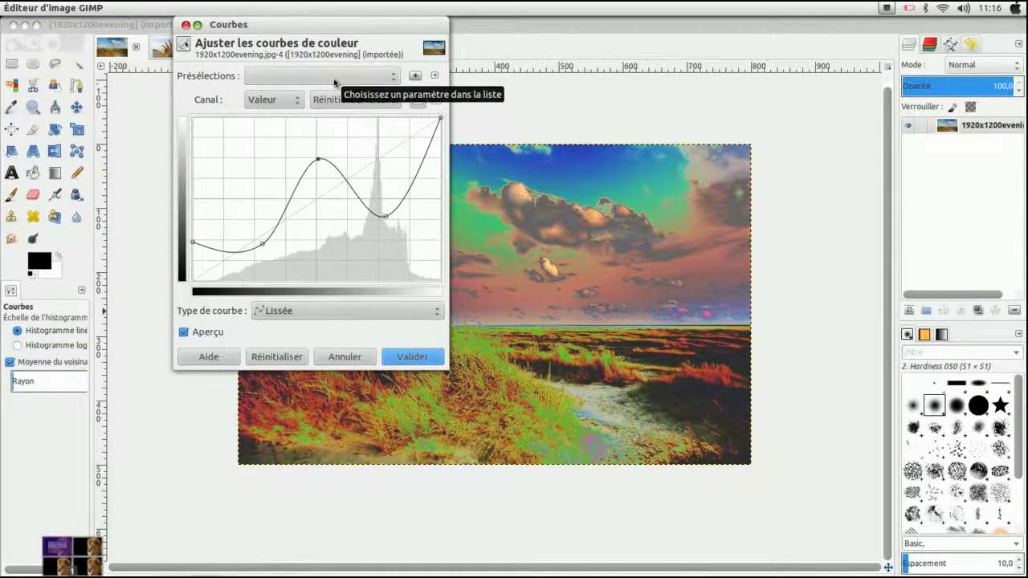
Switch the curve type to freehand (Main levée) and draw two irregular strokes across the midtones of the value curve.
{"action": "left_click", "coordinate": [436, 315]}
{"action": "left_click", "coordinate": [284, 330]}
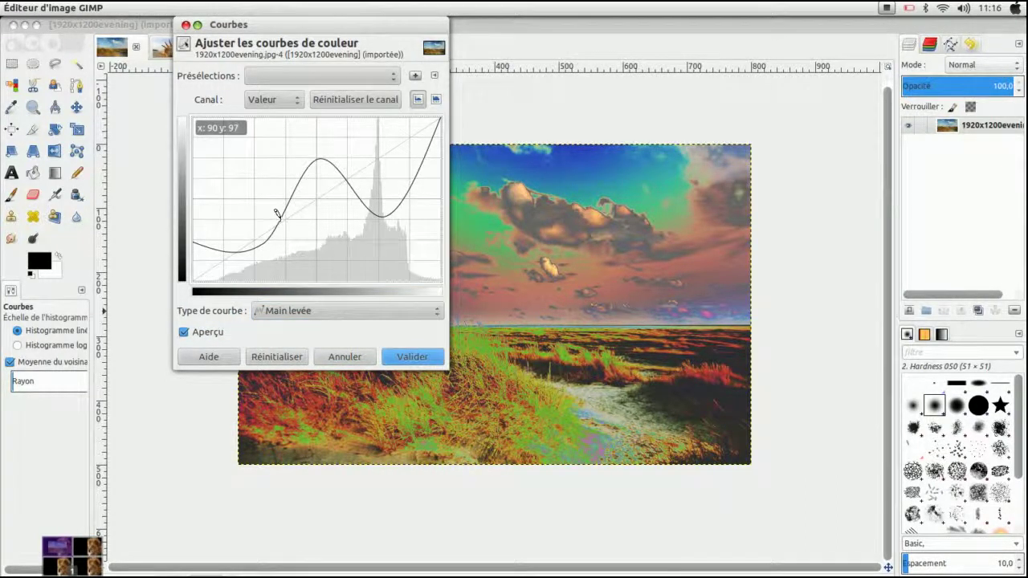
{"action": "left_click_drag", "start_coordinate": [278, 216], "coordinate": [304, 235]}
{"action": "left_click_drag", "start_coordinate": [356, 171], "coordinate": [332, 237]}
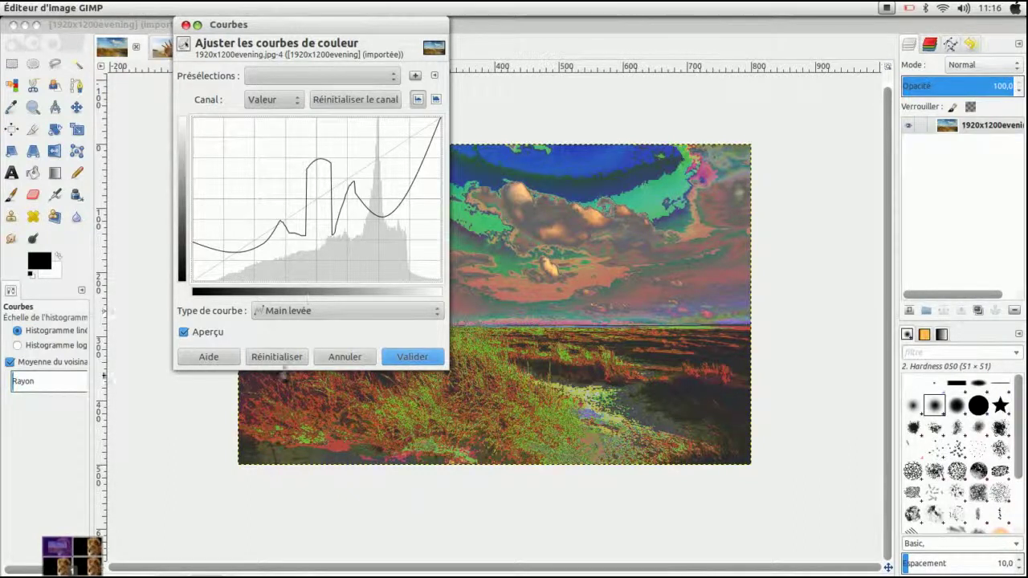
Reset the curve, draw several jagged freehand spikes and dips along it, and cancel the curves adjustment.
{"action": "left_click", "coordinate": [277, 357]}
{"action": "mouse_move", "coordinate": [290, 210]}
{"action": "left_mouse_down"}
{"action": "mouse_move", "coordinate": [322, 264]}
{"action": "mouse_move", "coordinate": [323, 196]}
{"action": "left_mouse_up"}
{"action": "mouse_move", "coordinate": [404, 153]}
{"action": "left_mouse_down"}
{"action": "mouse_move", "coordinate": [389, 174]}
{"action": "mouse_move", "coordinate": [400, 213]}
{"action": "left_mouse_up"}
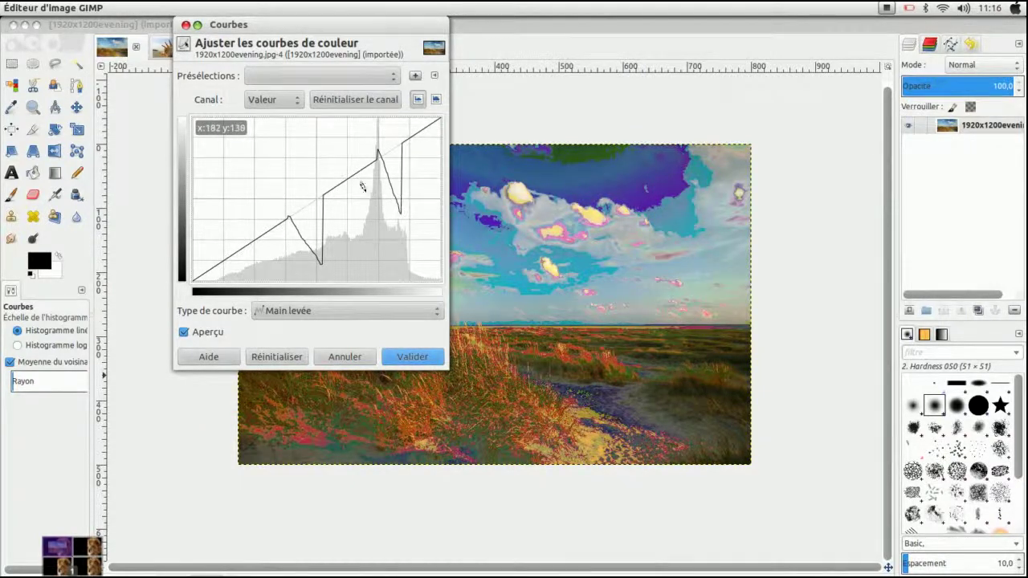
{"action": "left_click_drag", "start_coordinate": [345, 174], "coordinate": [335, 157]}
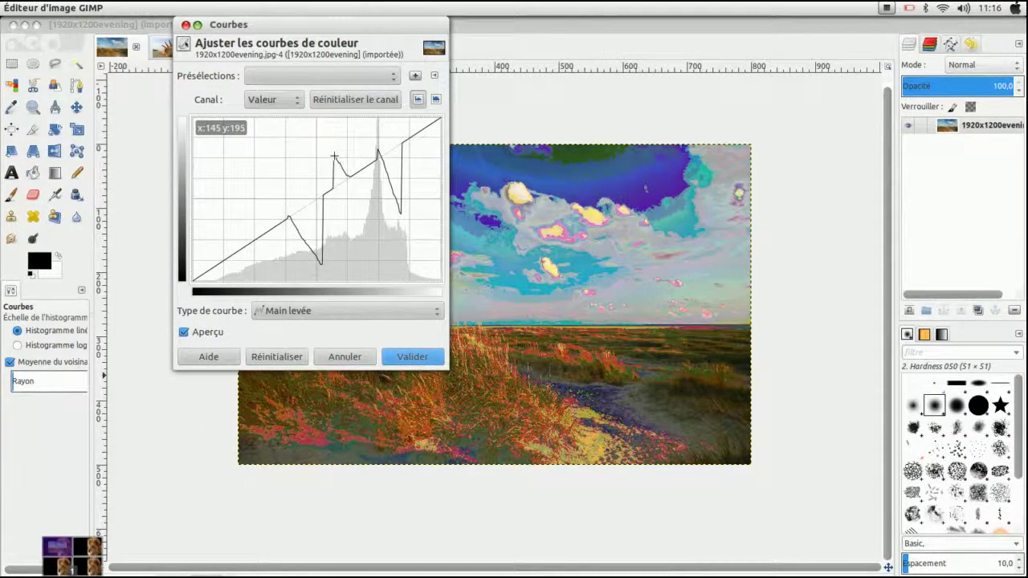
{"action": "left_click_drag", "start_coordinate": [239, 248], "coordinate": [229, 219]}
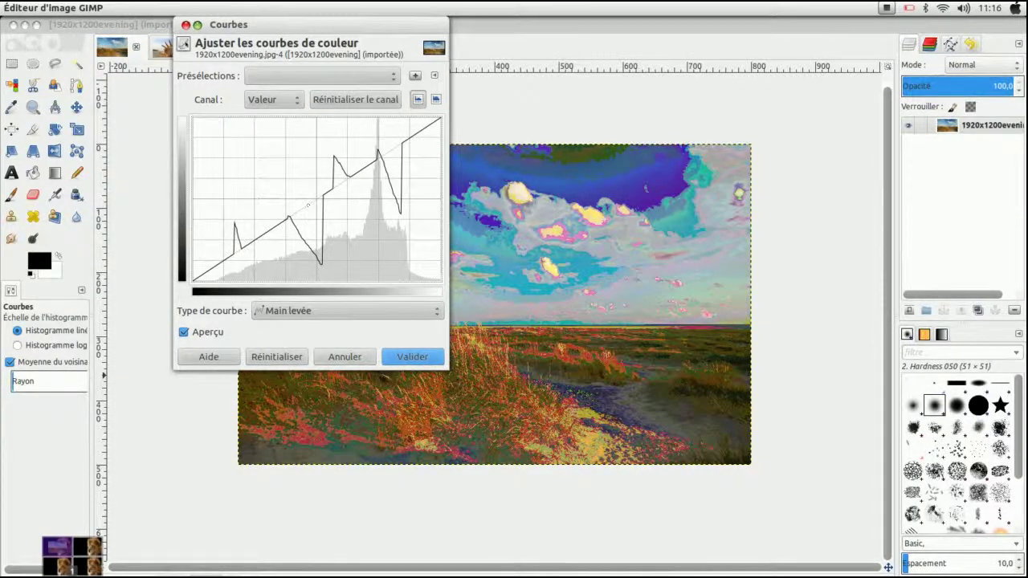
{"action": "left_click", "coordinate": [350, 360]}
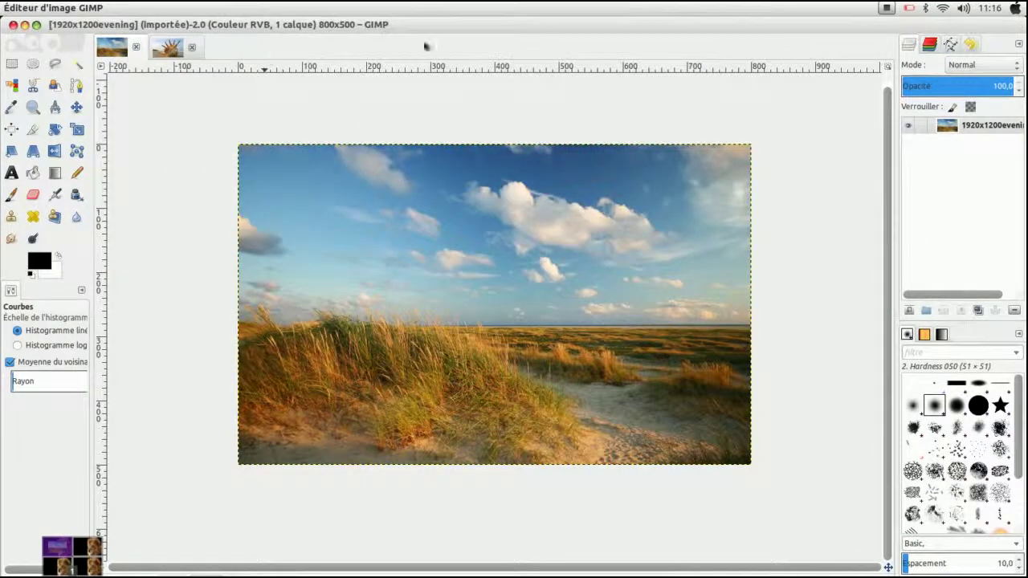
Reopen the Curves adjustment and add three points along the smooth value curve in the shadows, midtones and highlights.
{"action": "mouse_move", "coordinate": [401, 14]}
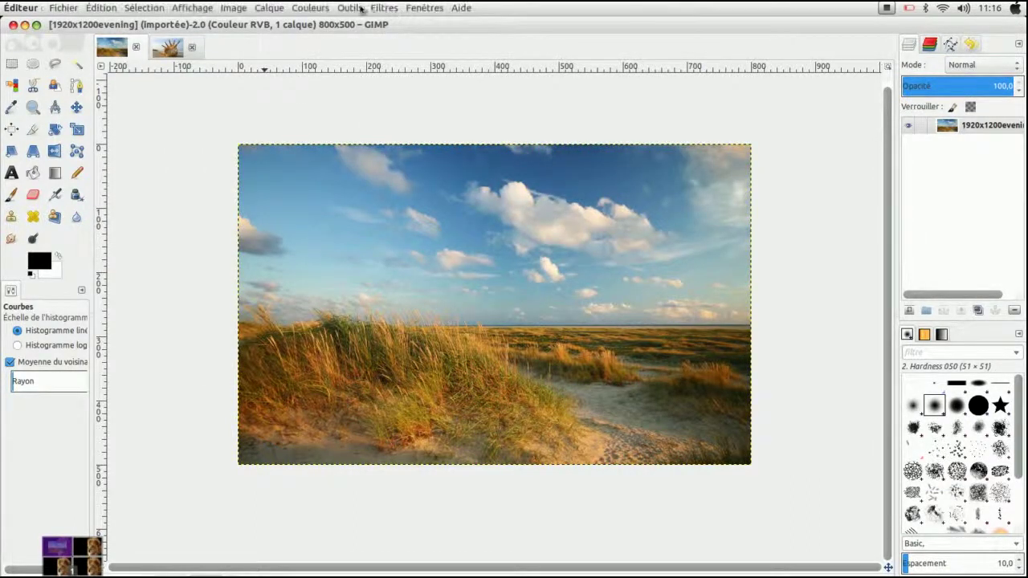
{"action": "left_click", "coordinate": [310, 9]}
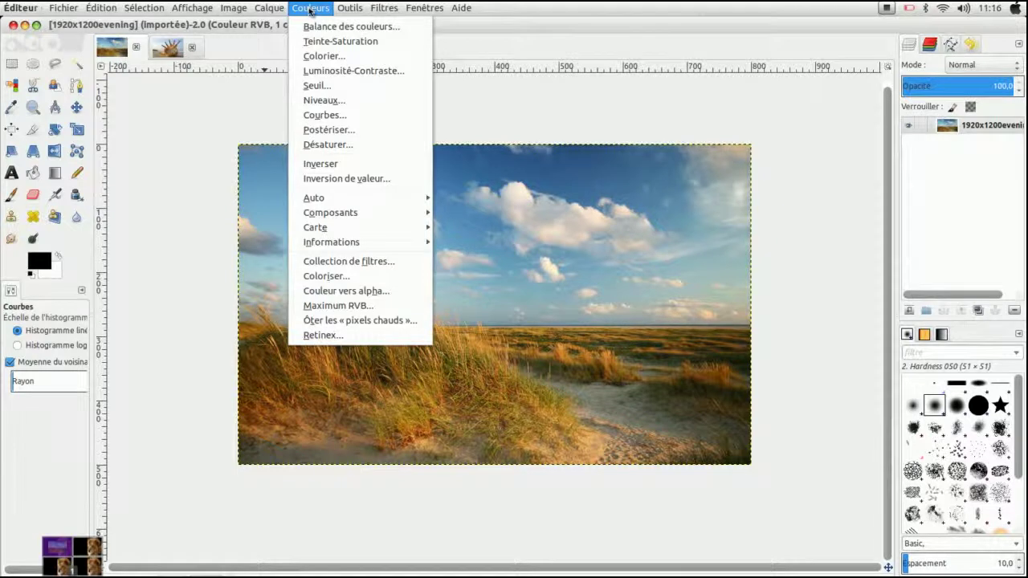
{"action": "left_click", "coordinate": [339, 117]}
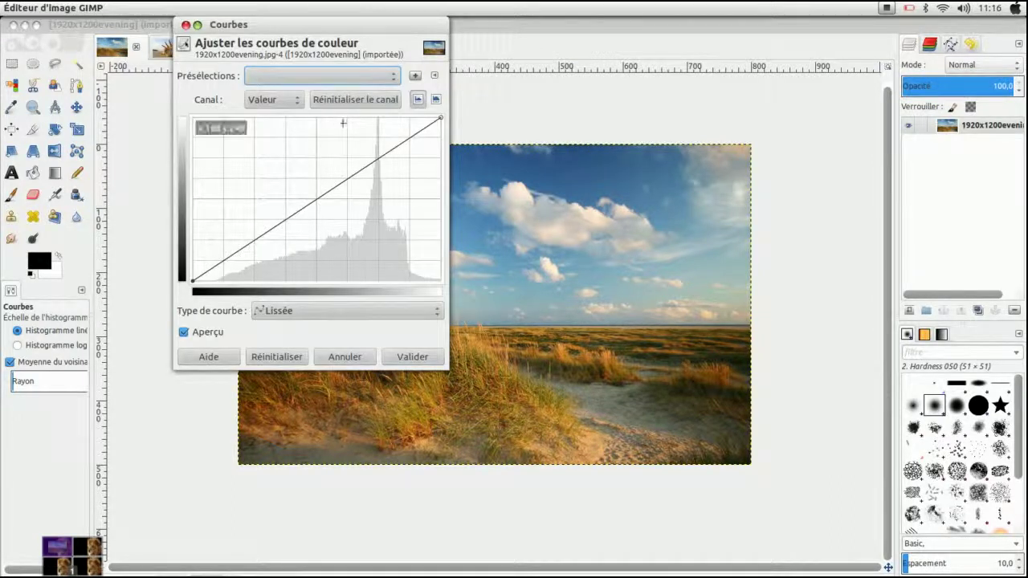
{"action": "left_click", "coordinate": [260, 238]}
{"action": "left_click", "coordinate": [337, 185]}
{"action": "left_click", "coordinate": [393, 148]}
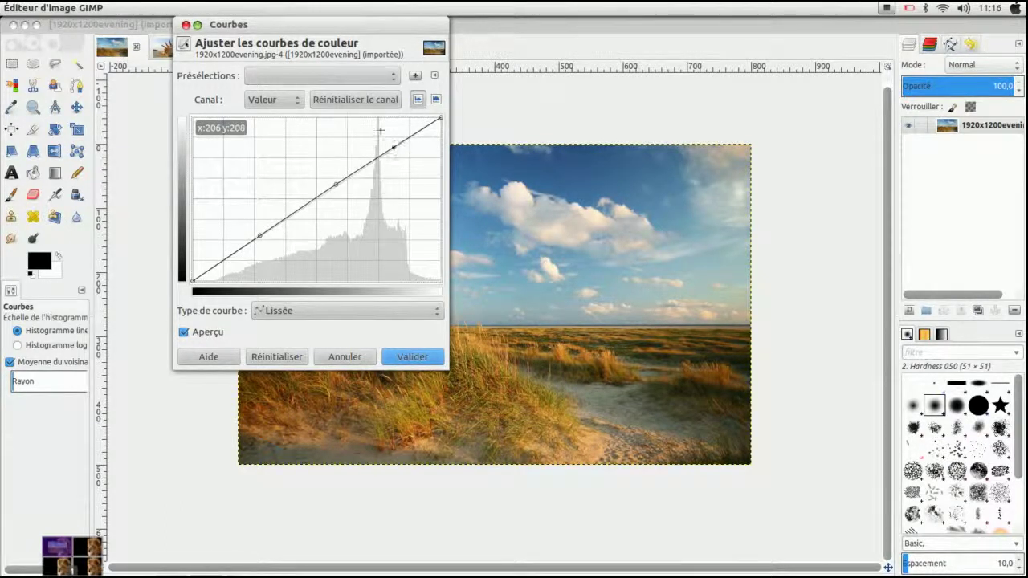
Distort the smooth value curve into steep peaks and dips for a psychedelic effect, and cancel the adjustment.
{"action": "left_click_drag", "start_coordinate": [258, 234], "coordinate": [271, 185]}
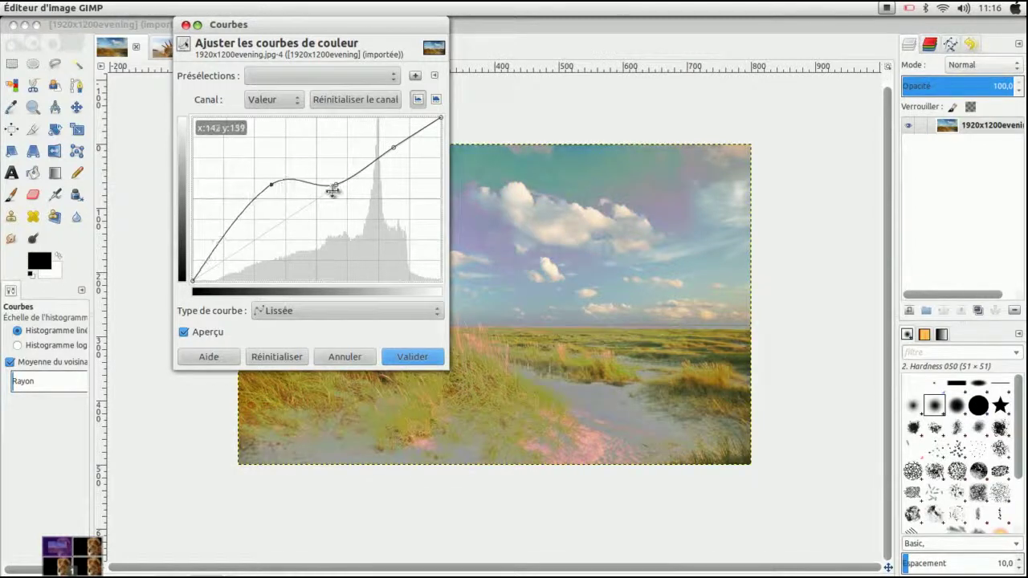
{"action": "left_click_drag", "start_coordinate": [336, 186], "coordinate": [328, 229]}
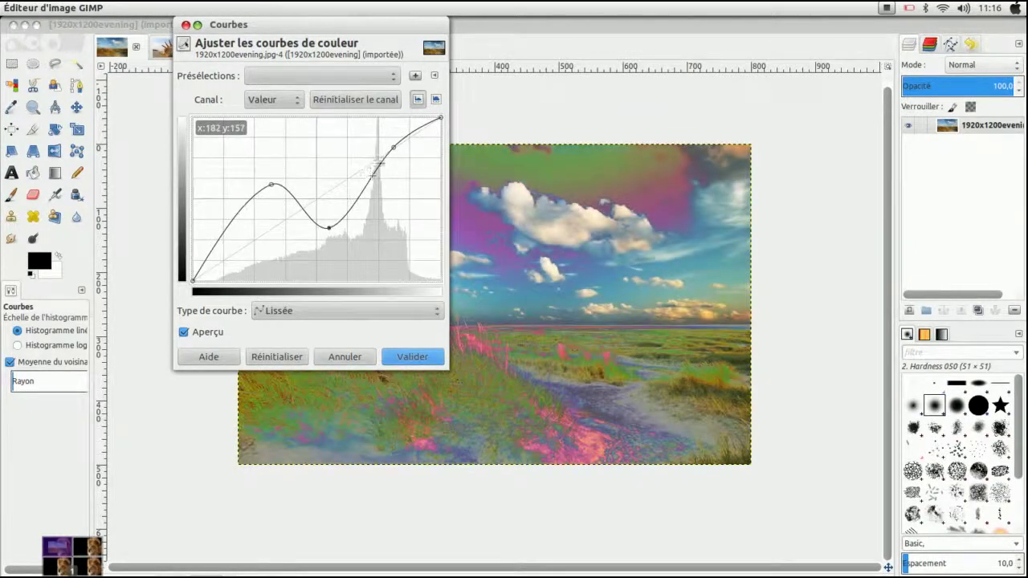
{"action": "left_click_drag", "start_coordinate": [395, 148], "coordinate": [417, 255]}
{"action": "left_click_drag", "start_coordinate": [240, 212], "coordinate": [230, 255]}
{"action": "left_click_drag", "start_coordinate": [254, 219], "coordinate": [247, 144]}
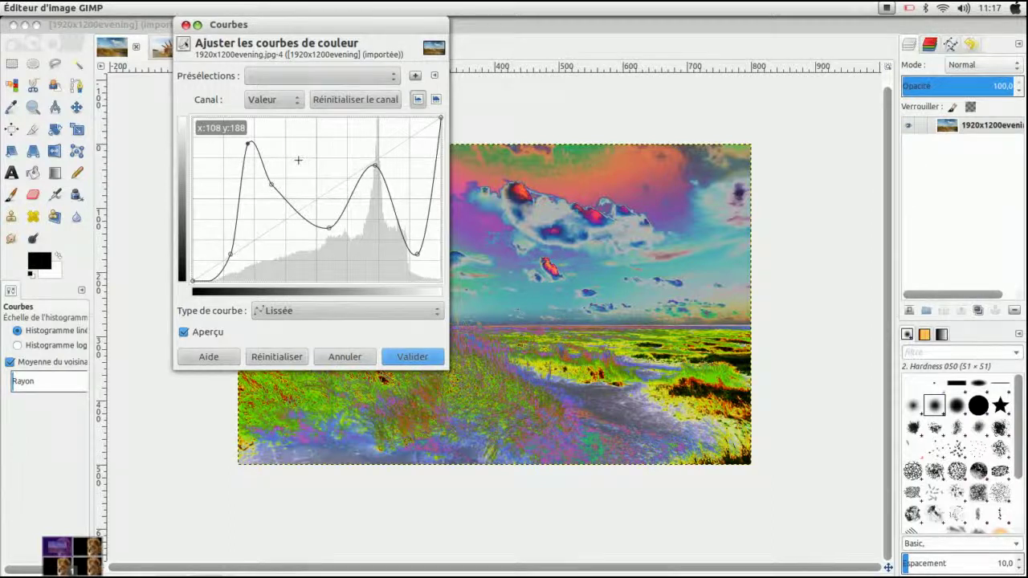
{"action": "left_click", "coordinate": [337, 360]}
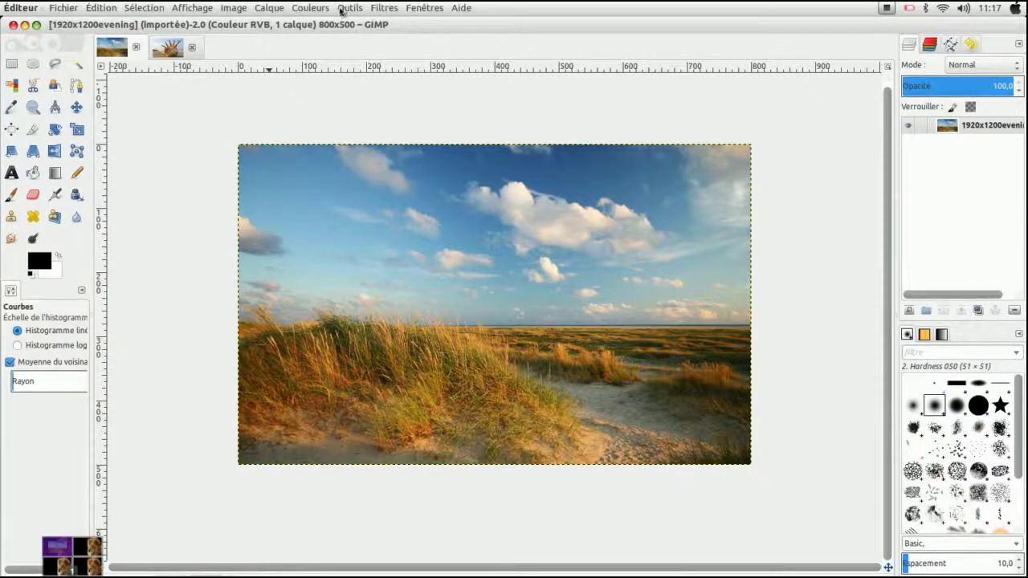
Try posterizing the landscape photo at different levels, including 5 and close to the maximum, and cancel the adjustment.
{"action": "left_click", "coordinate": [312, 8]}
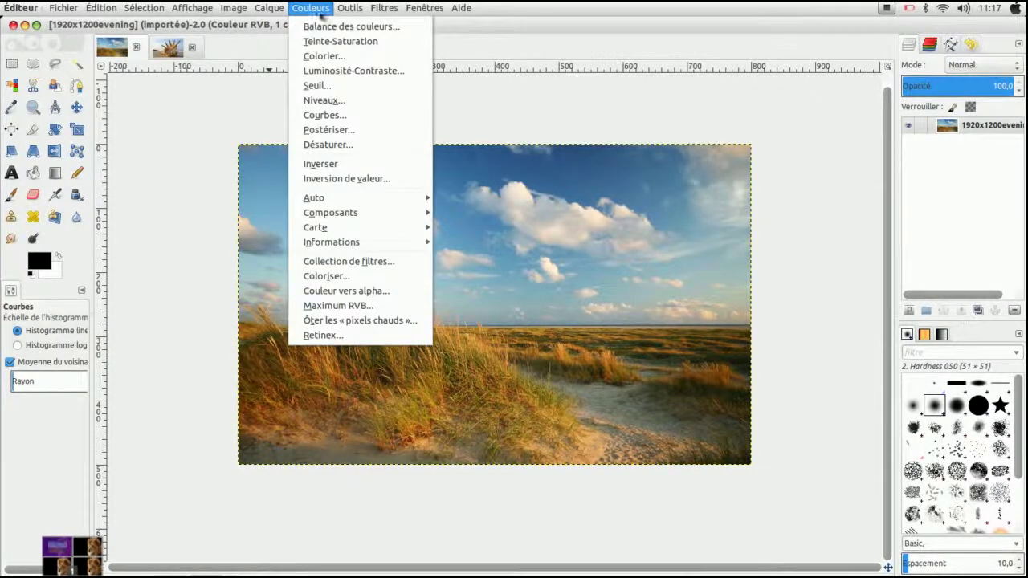
{"action": "left_click", "coordinate": [340, 129]}
{"action": "left_click_drag", "start_coordinate": [312, 144], "coordinate": [329, 146]}
{"action": "left_click_drag", "start_coordinate": [336, 146], "coordinate": [322, 145]}
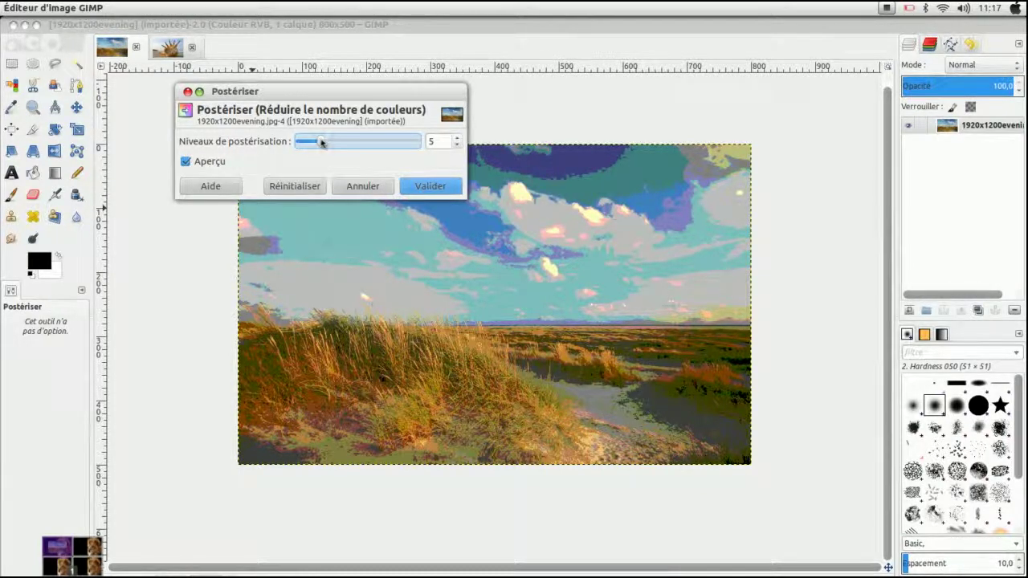
{"action": "left_click_drag", "start_coordinate": [322, 142], "coordinate": [419, 142]}
{"action": "left_click", "coordinate": [360, 186]}
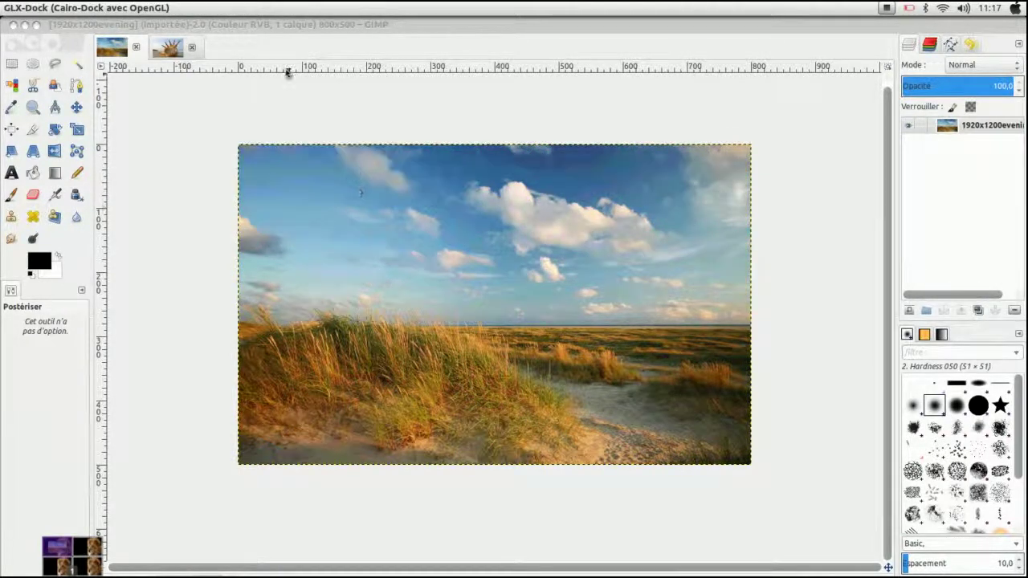
Open the Desaturate adjustment (Désaturer) on the landscape photo and preview the grey shades based on Luminosité and Moyenne.
{"action": "left_click", "coordinate": [452, 32]}
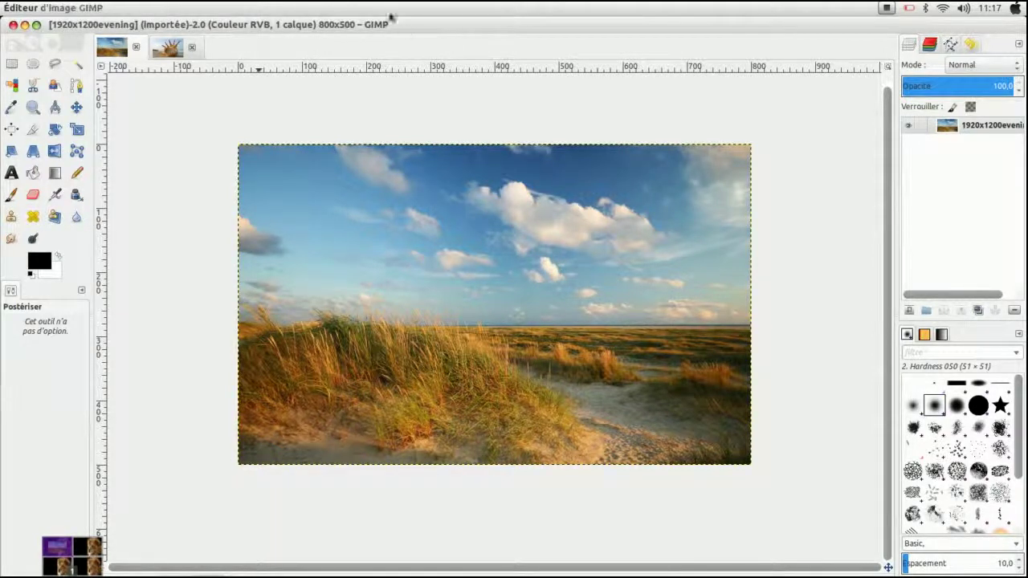
{"action": "mouse_move", "coordinate": [325, 9]}
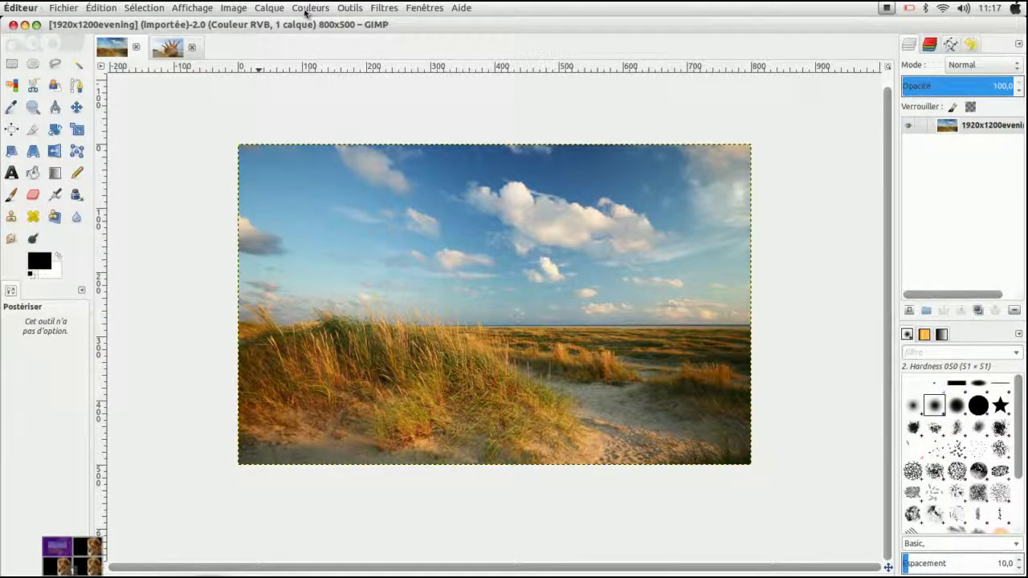
{"action": "left_click", "coordinate": [306, 10]}
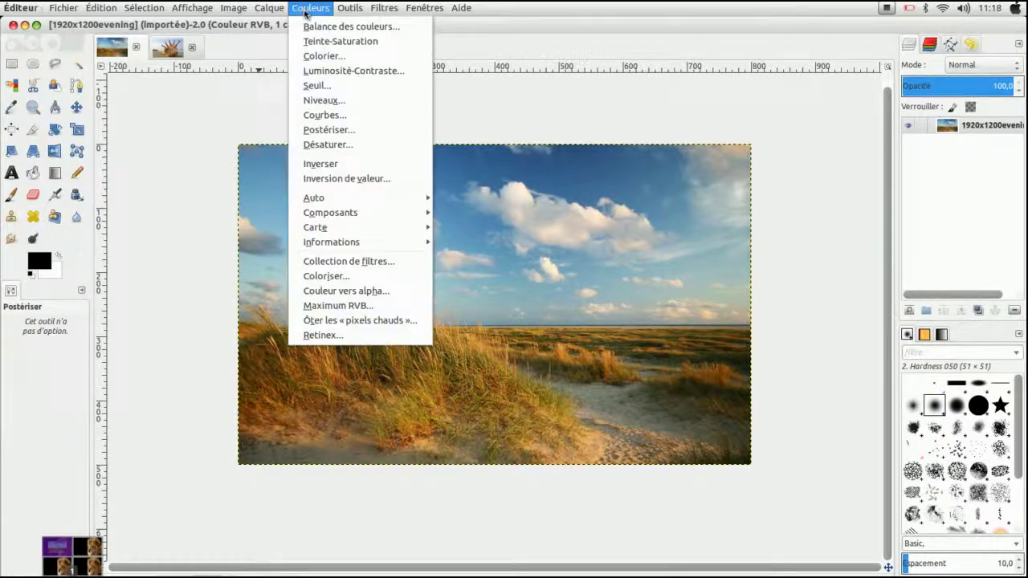
{"action": "left_click", "coordinate": [341, 152]}
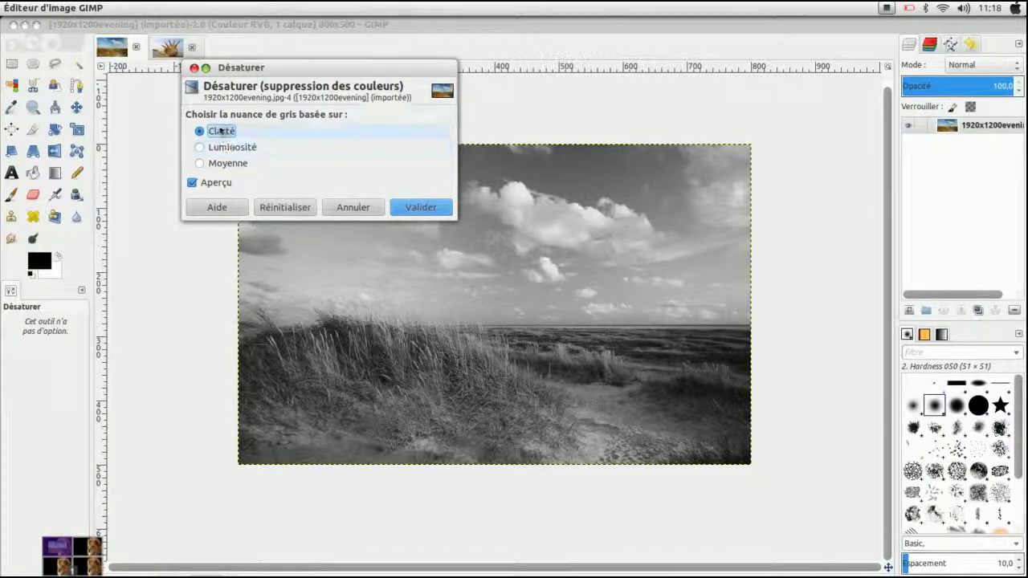
{"action": "left_click", "coordinate": [199, 147]}
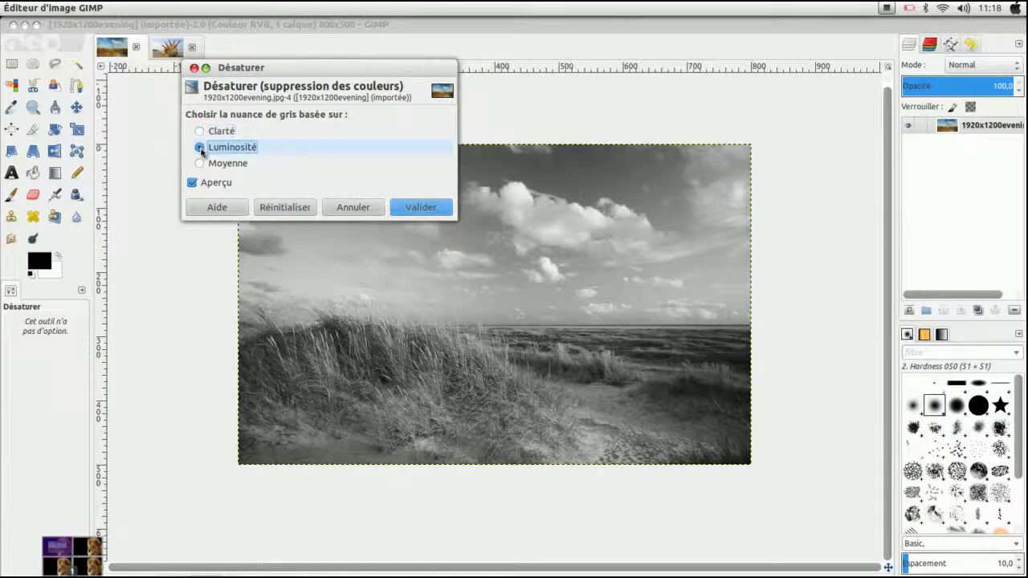
{"action": "left_click", "coordinate": [199, 164]}
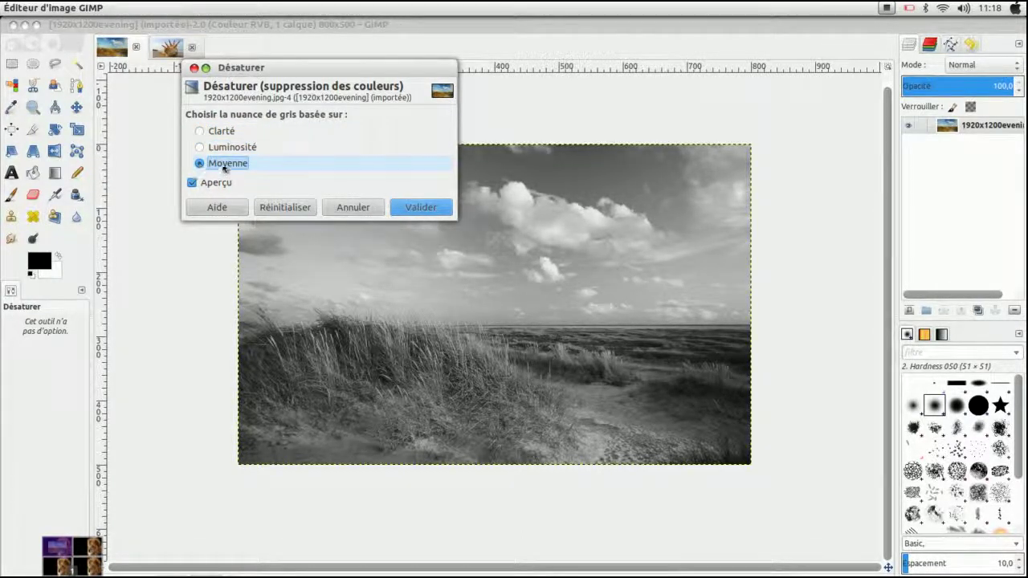
Compare the Clarté, Luminosité and Moyenne grey shades again and apply the desaturation based on Moyenne.
{"action": "left_click", "coordinate": [200, 147]}
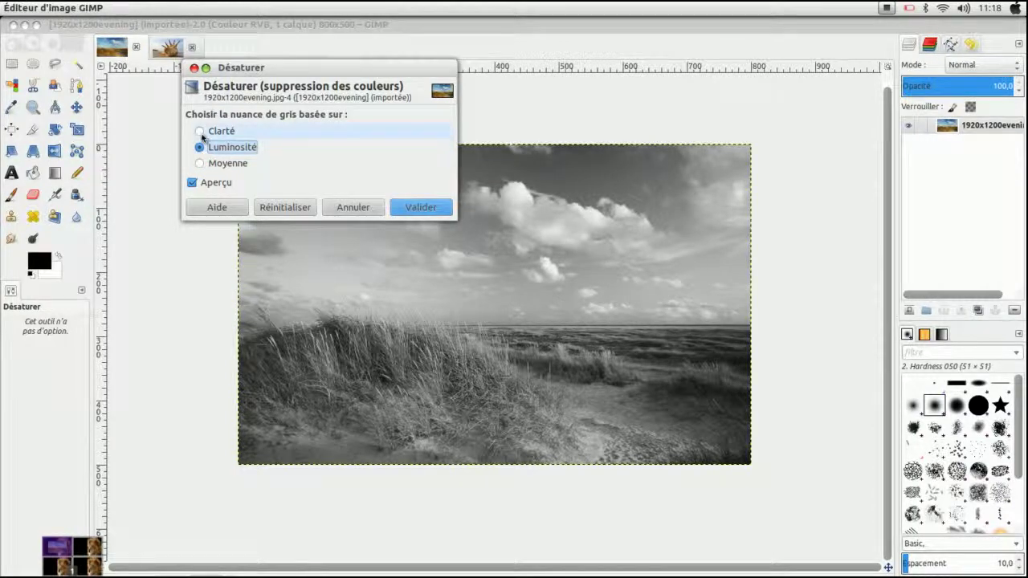
{"action": "left_click", "coordinate": [199, 132]}
{"action": "left_click", "coordinate": [199, 147]}
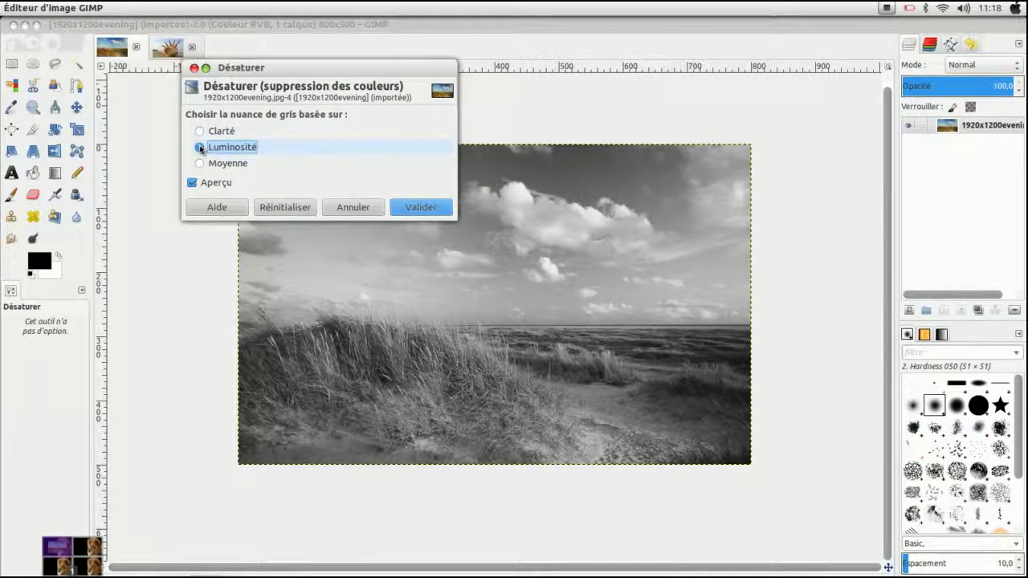
{"action": "left_click", "coordinate": [200, 164]}
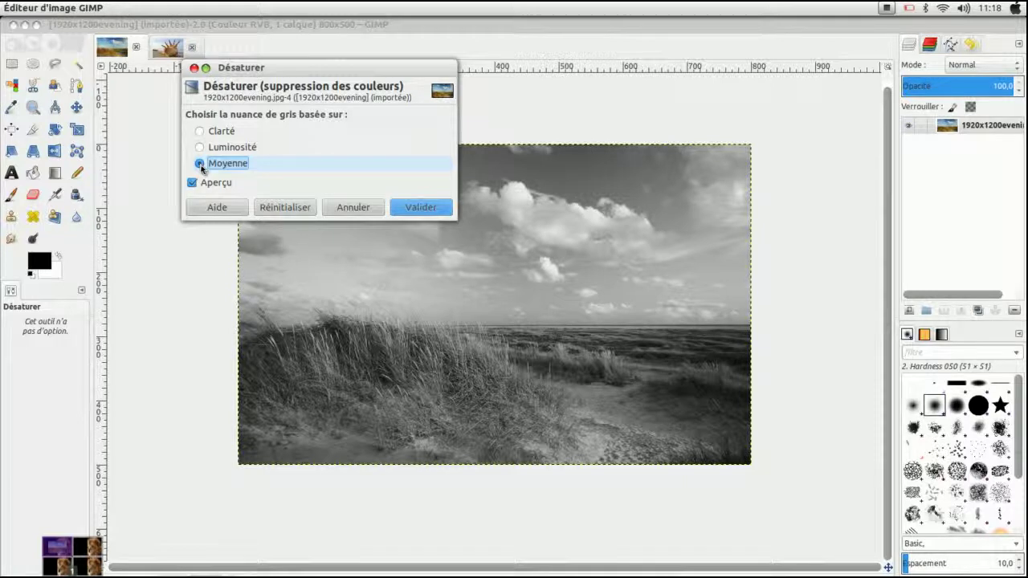
{"action": "left_click", "coordinate": [200, 132]}
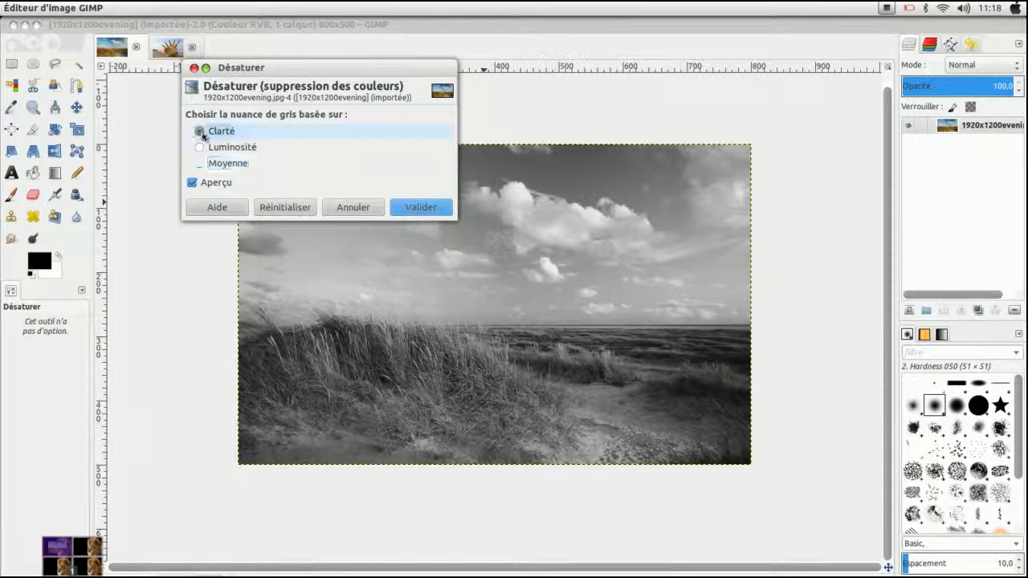
{"action": "left_click", "coordinate": [199, 147]}
{"action": "left_click", "coordinate": [200, 163]}
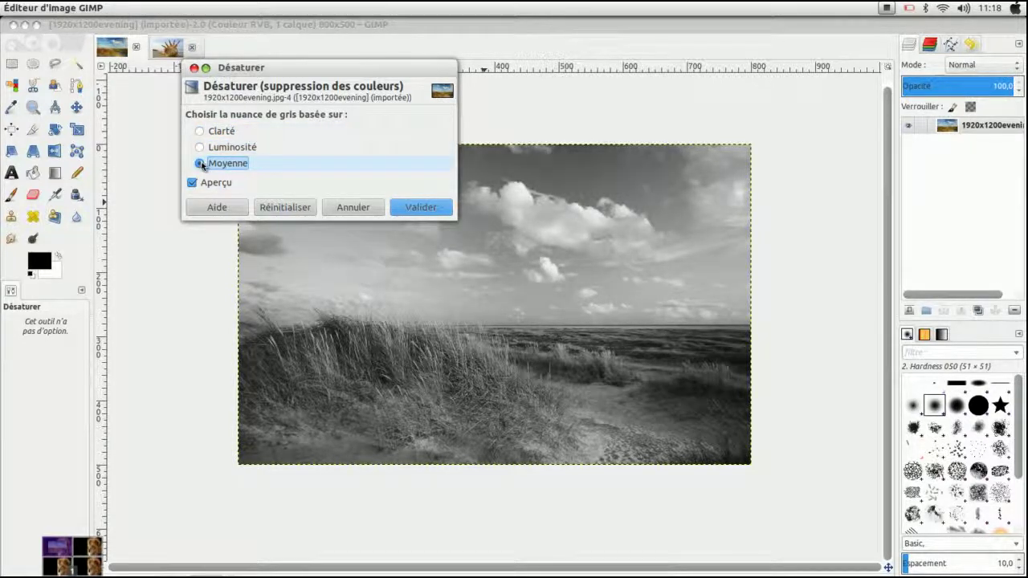
{"action": "left_click", "coordinate": [418, 211]}
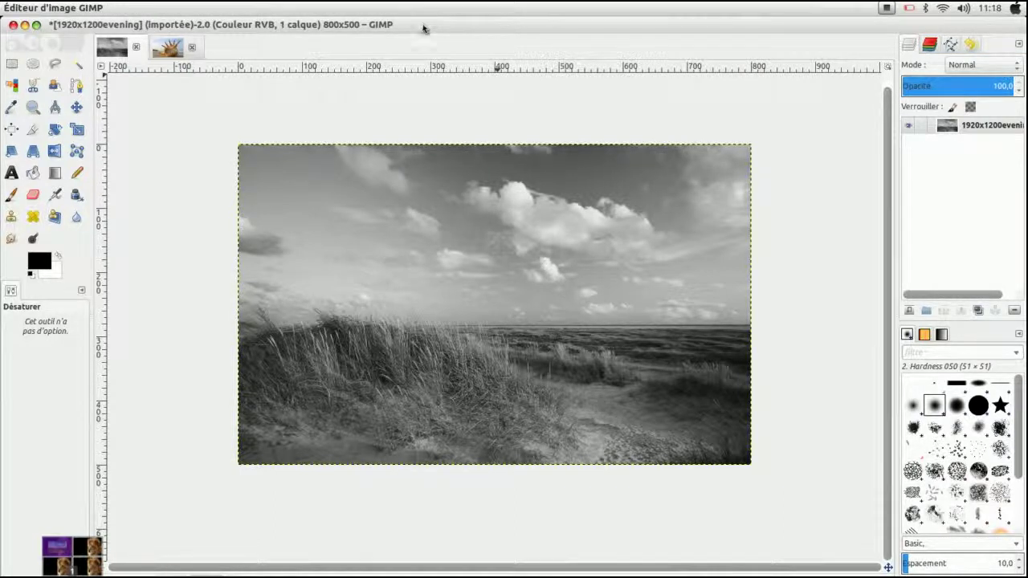
{"action": "mouse_move", "coordinate": [306, 574]}
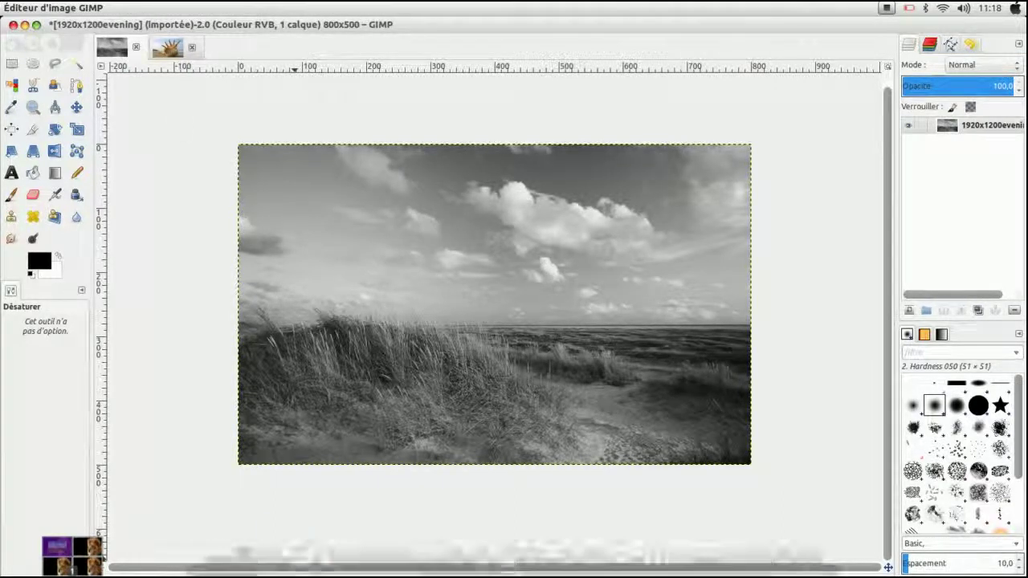